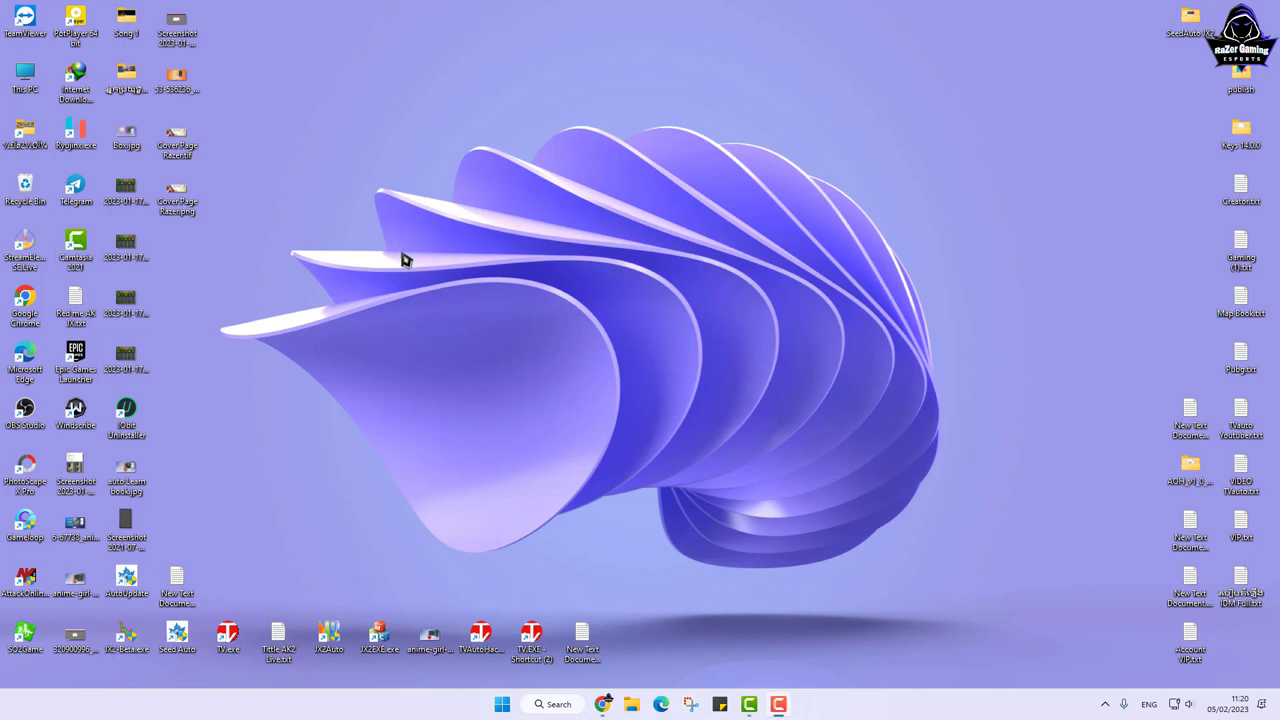
# Step: Launch JX Online II from the SO2Game shortcut and reposition its window on the desktop
pyautogui.doubleClick(34, 638)
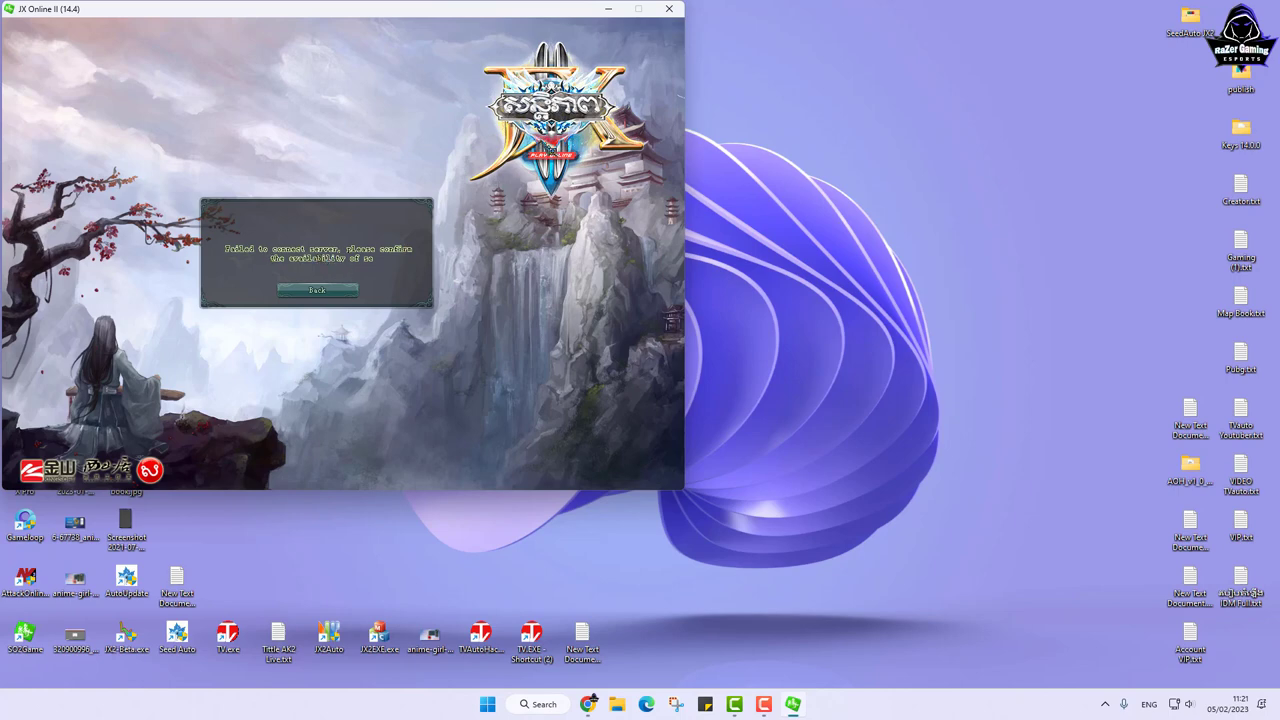
pyautogui.moveTo(472, 25); pyautogui.dragTo(832, 56)
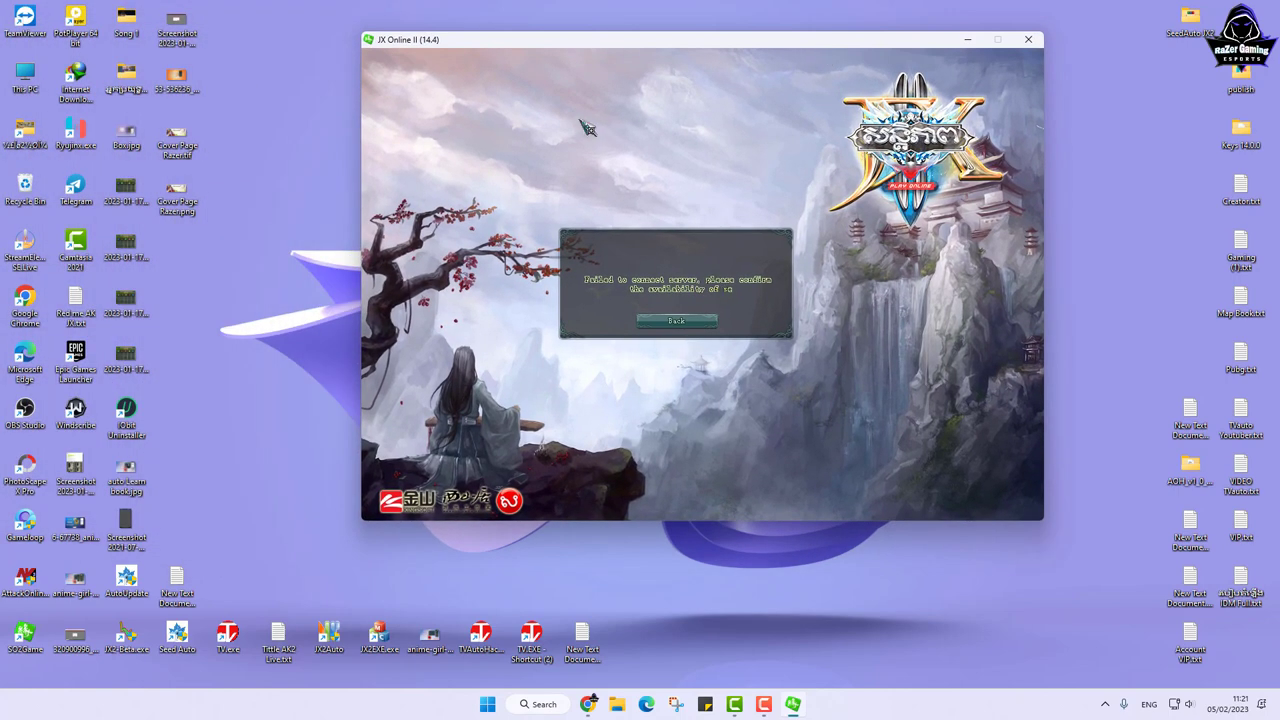
pyautogui.click(1027, 45)
pyautogui.click(688, 394)
pyautogui.moveTo(814, 40); pyautogui.dragTo(688, 32)
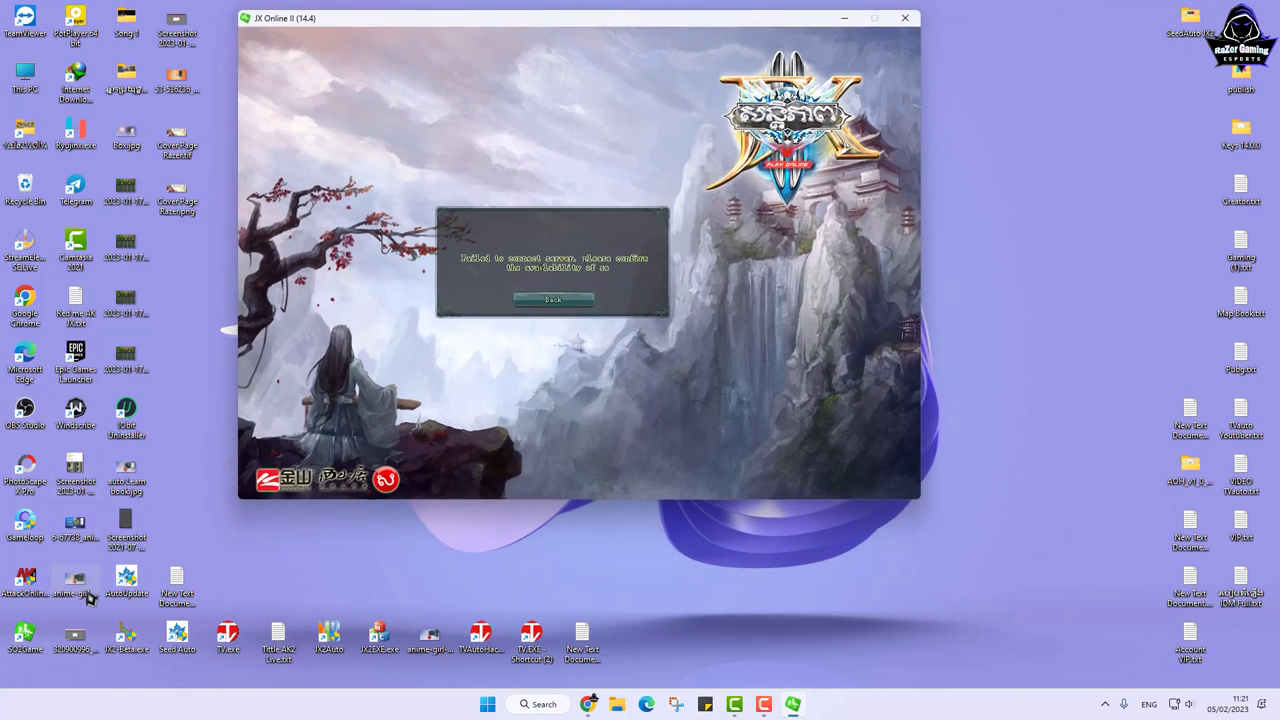
# Step: Open Windscribe to view its VPN connection panel, close it, and move the game window clear of the desktop shortcuts
pyautogui.click(67, 434)
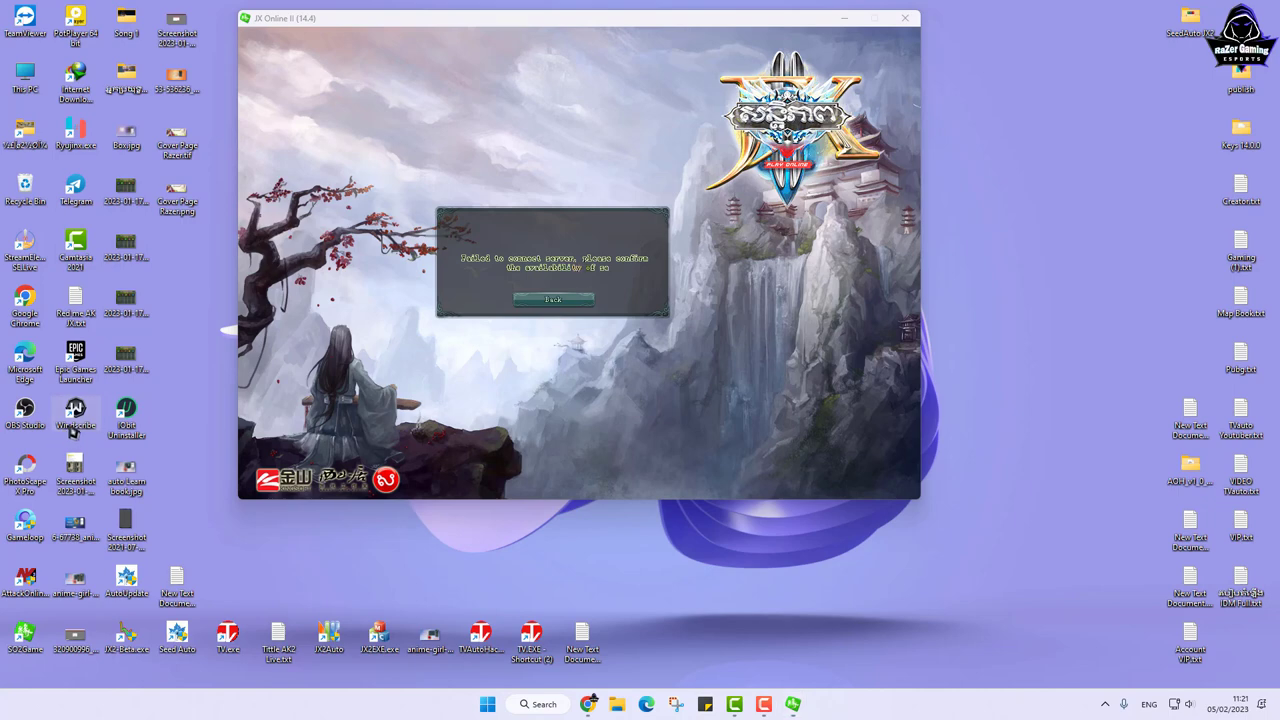
pyautogui.doubleClick(72, 430)
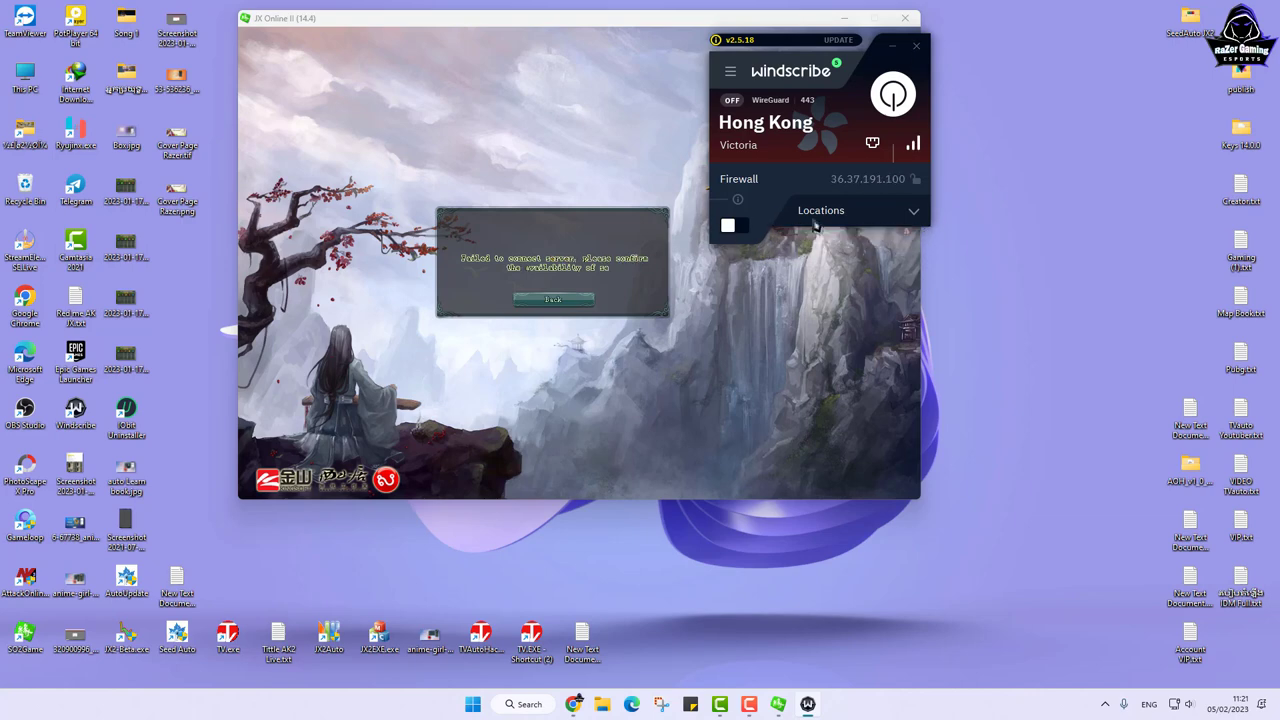
pyautogui.click(917, 49)
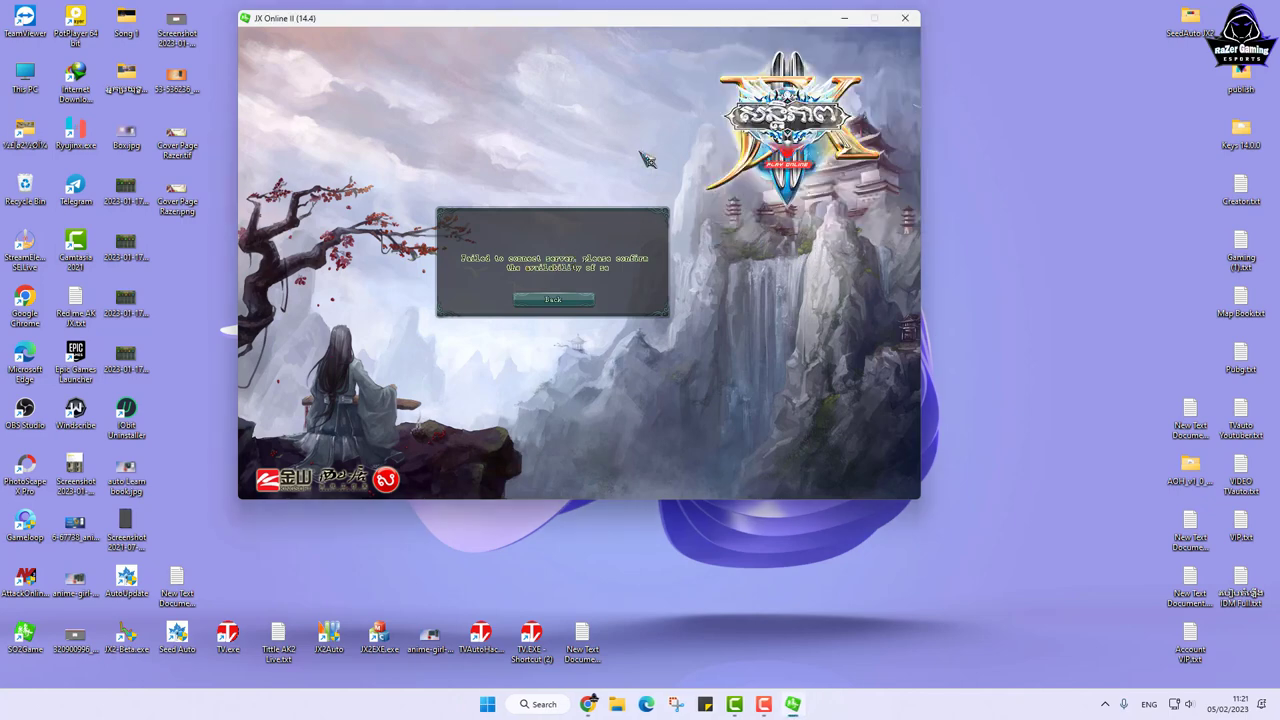
pyautogui.moveTo(592, 25); pyautogui.dragTo(838, 30)
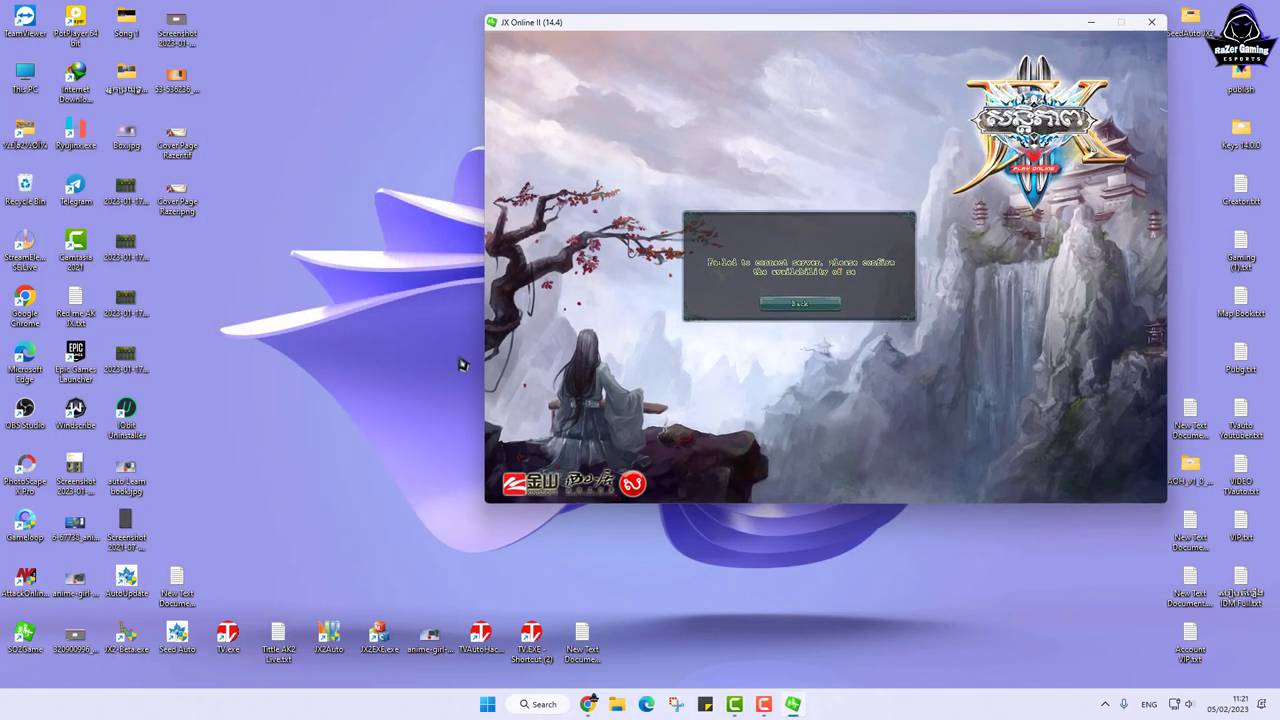
pyautogui.rightClick(488, 705)
pyautogui.click(455, 638)
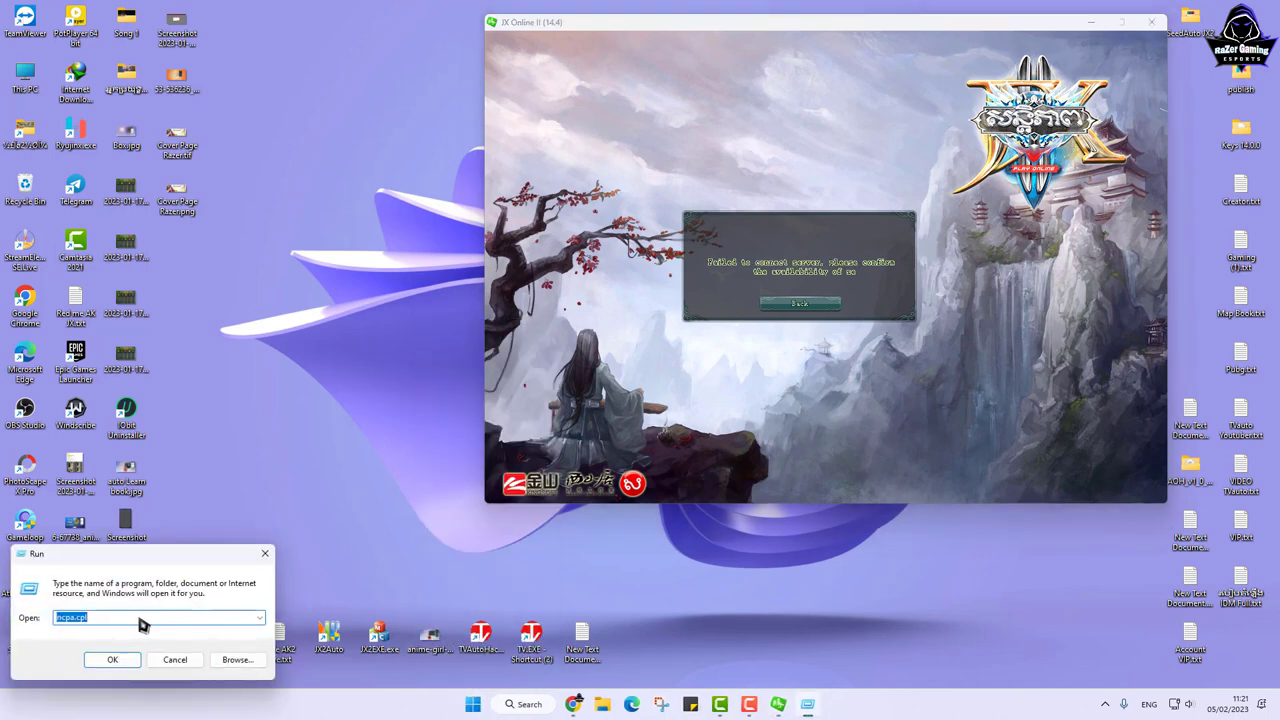
pyautogui.press('Return')
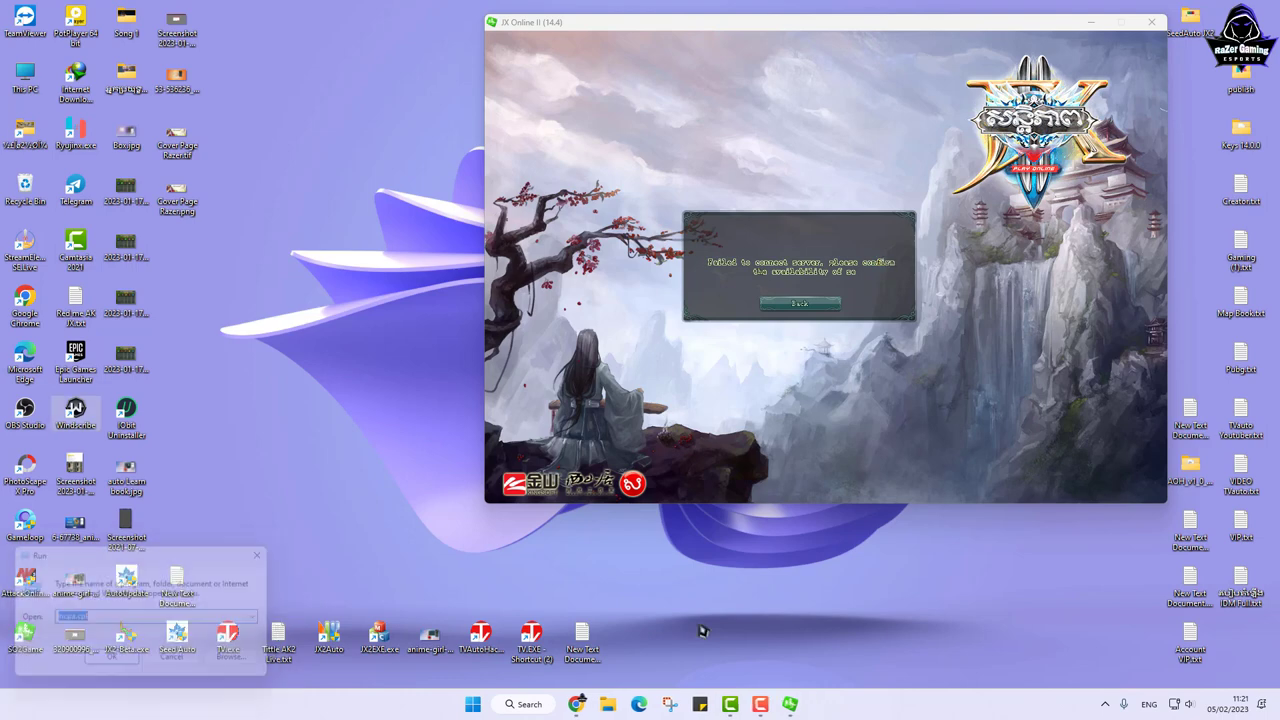
pyautogui.click(1105, 704)
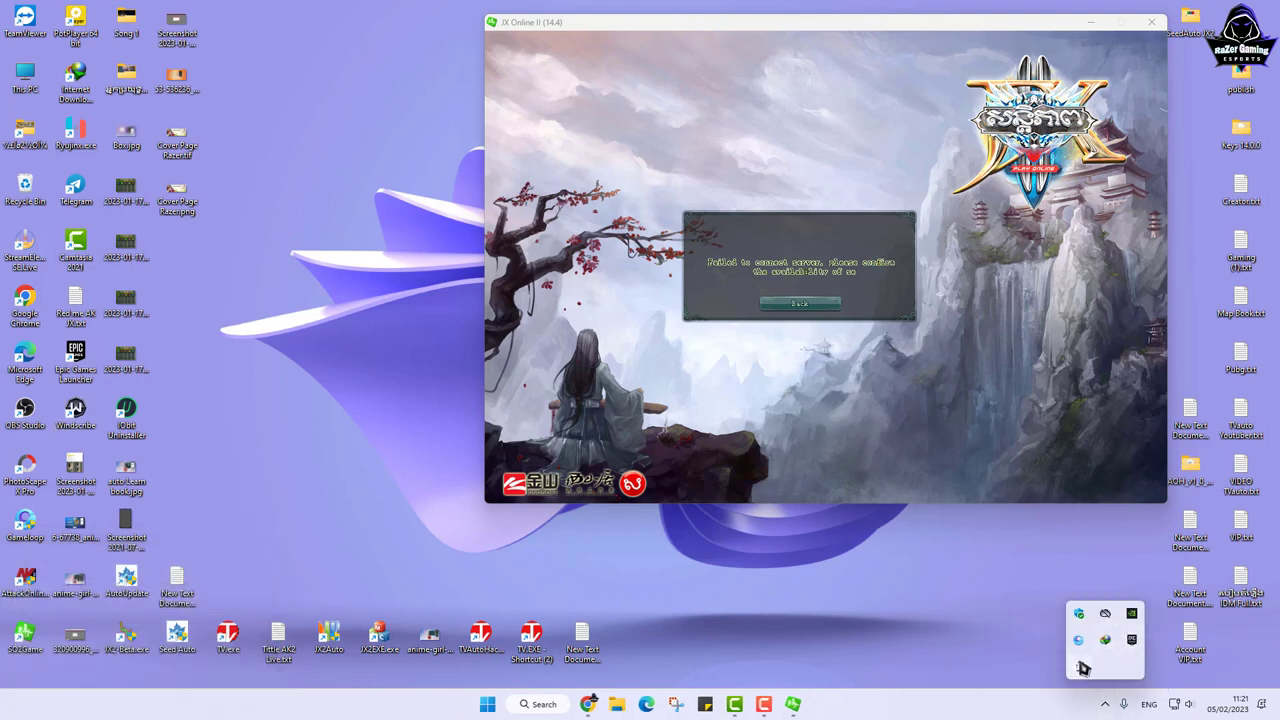
pyautogui.click(1078, 613)
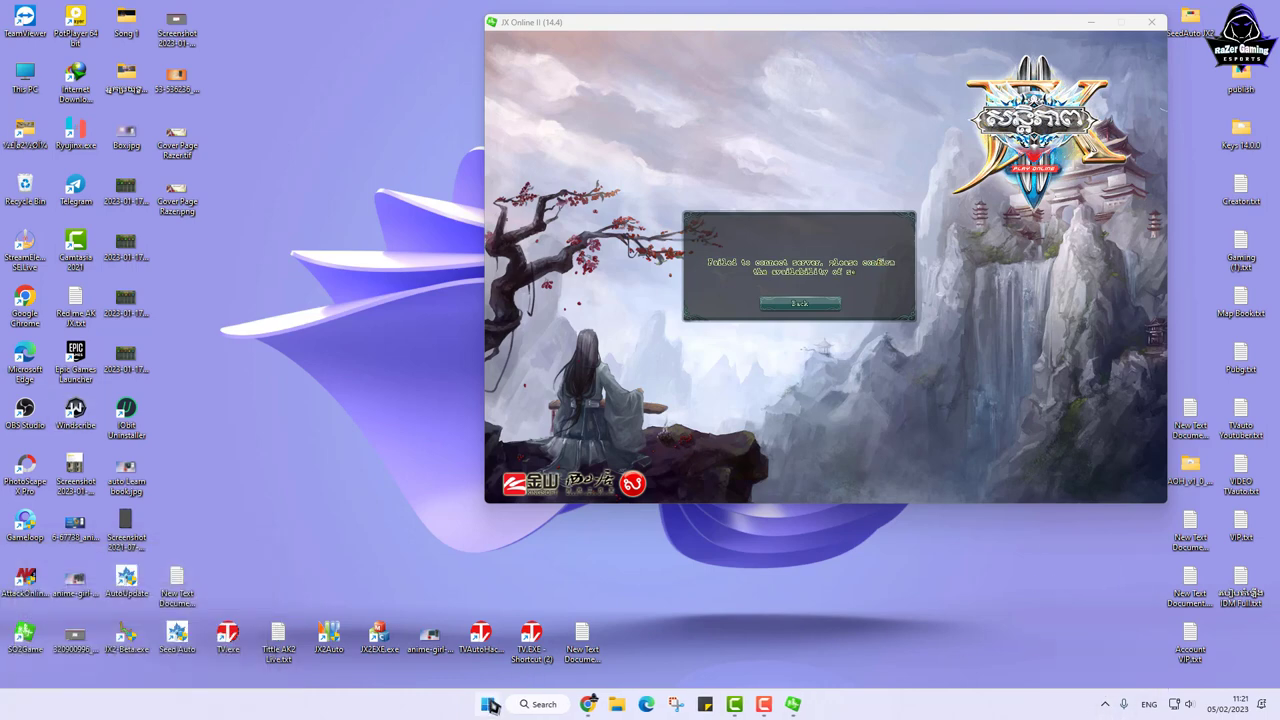
# Step: Open the VPN page of the Network & internet settings in a maximized Windows Settings window
pyautogui.click(488, 704)
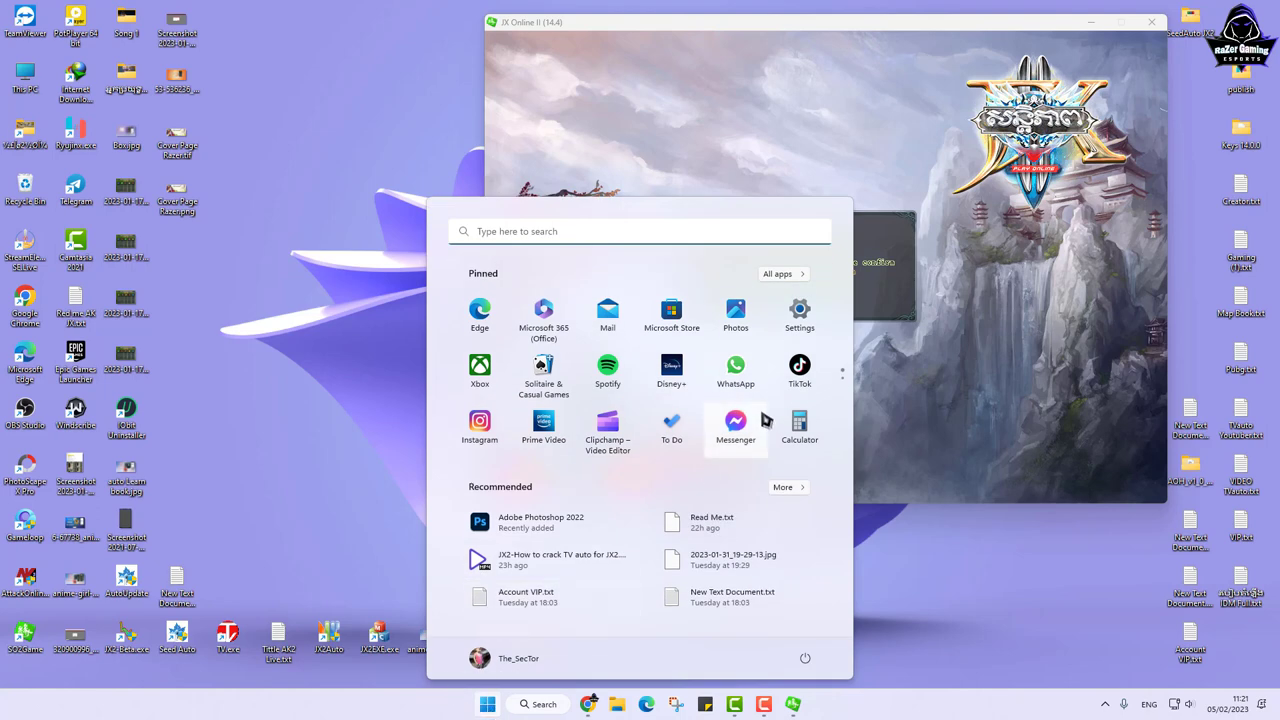
pyautogui.click(806, 316)
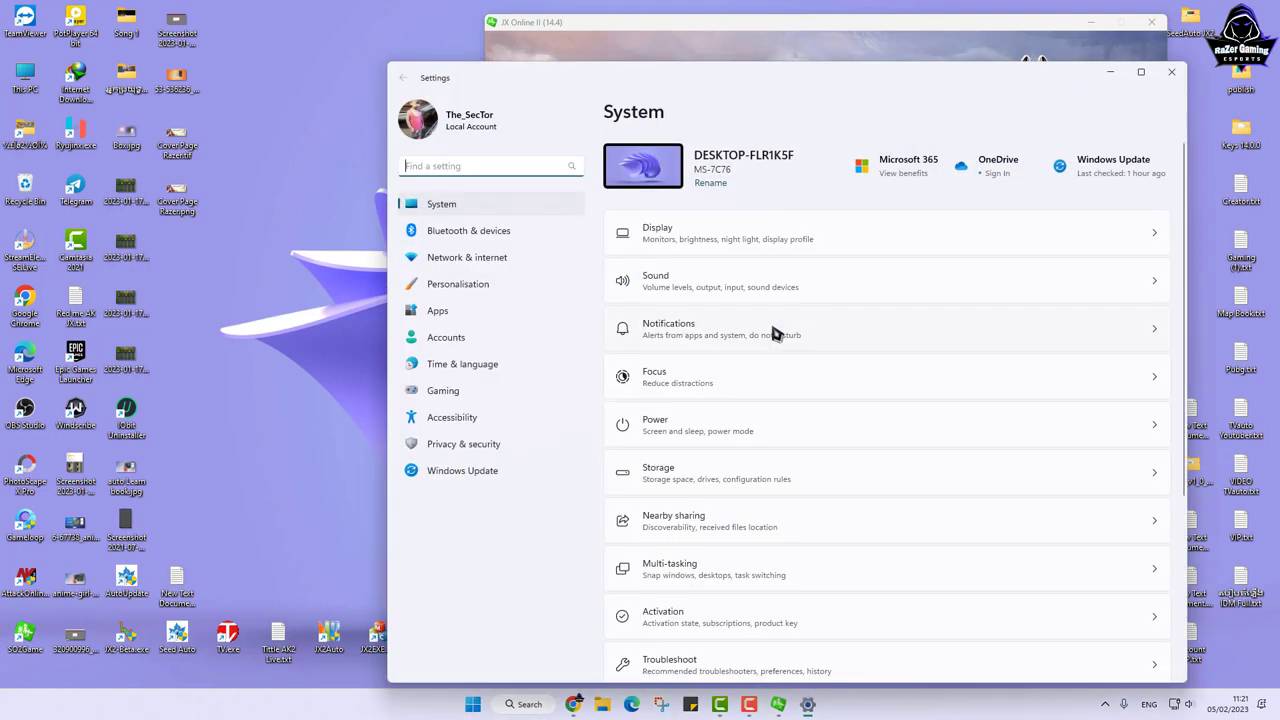
pyautogui.click(457, 262)
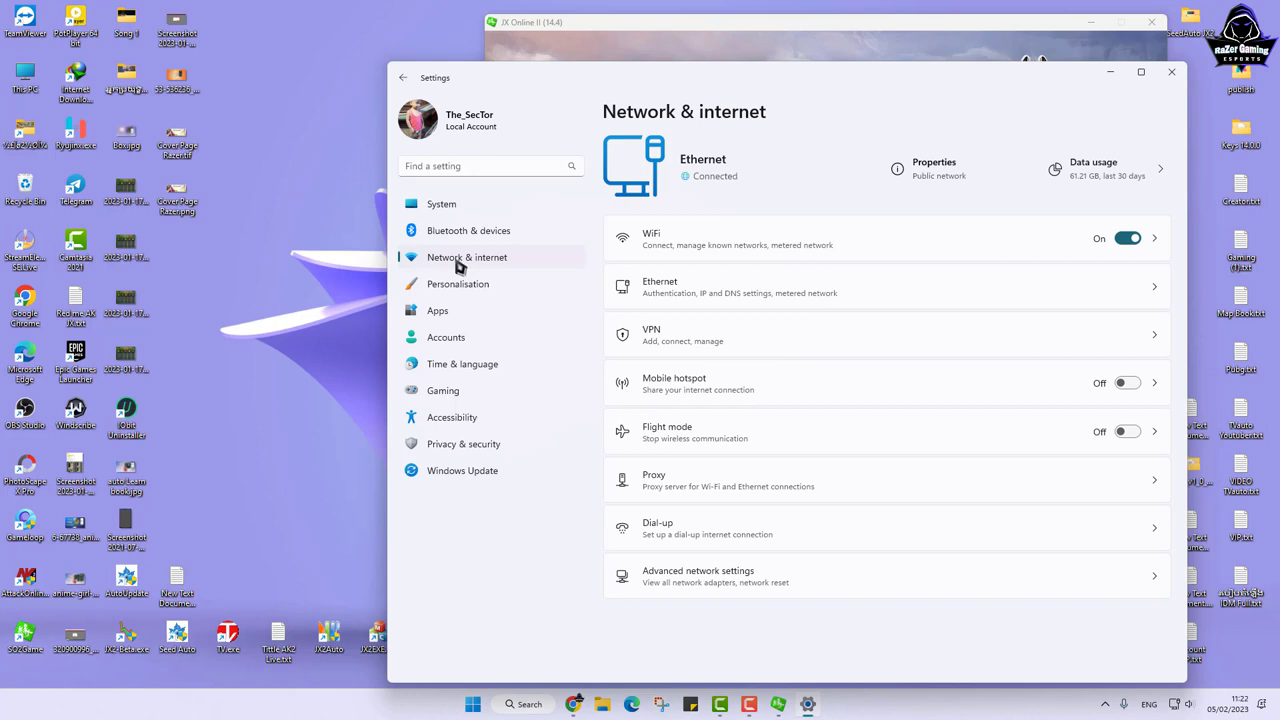
pyautogui.click(1141, 72)
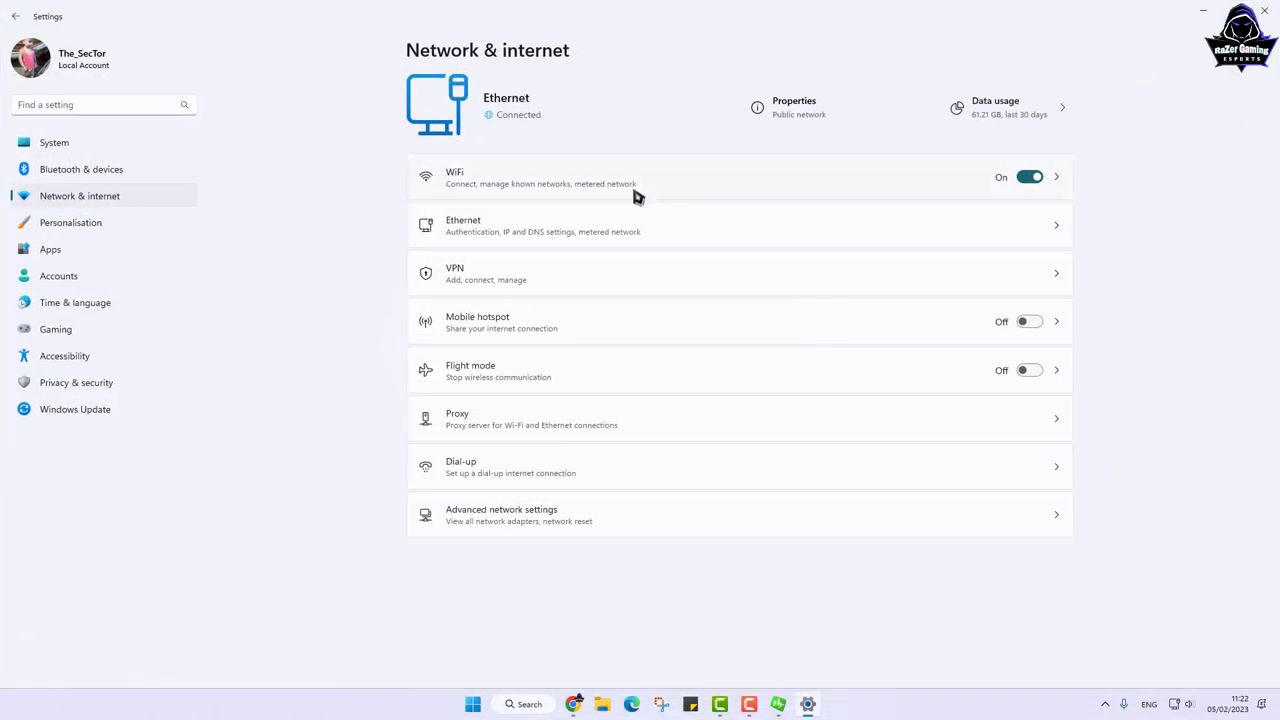
pyautogui.click(482, 281)
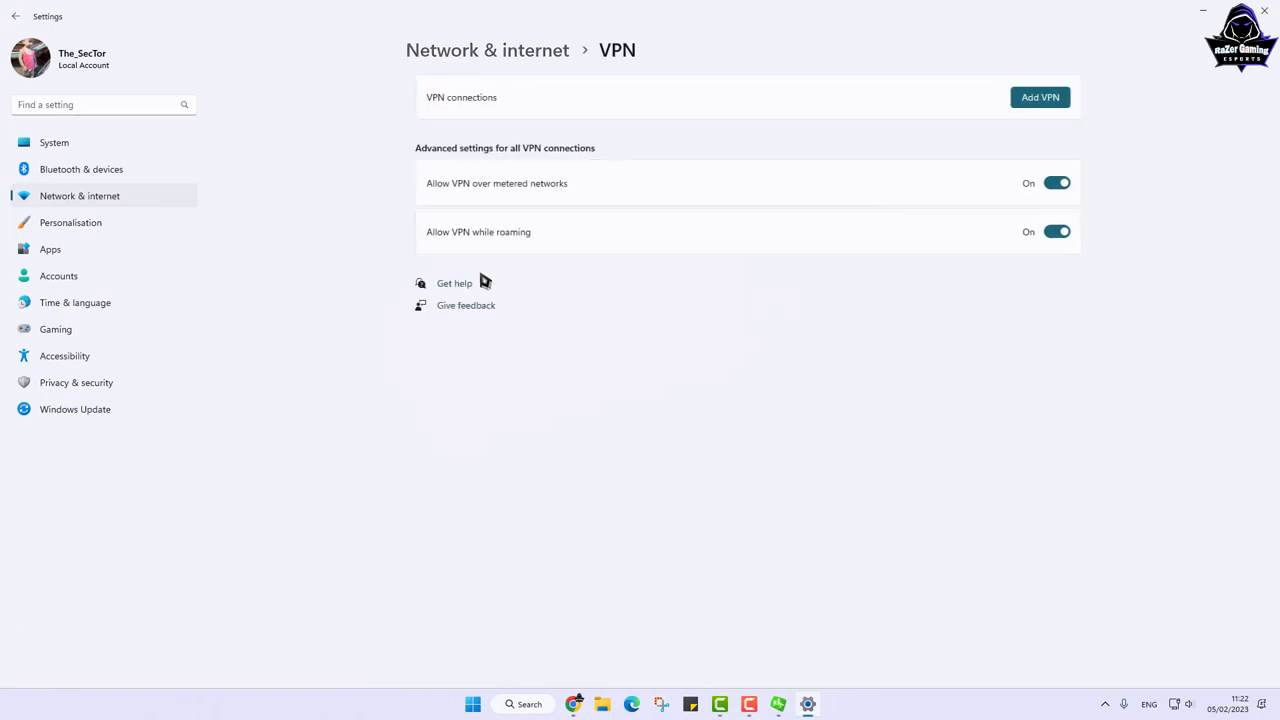
# Step: Start adding a VPN connection and enter Khmer-Sabay as its connection name
pyautogui.click(1031, 101)
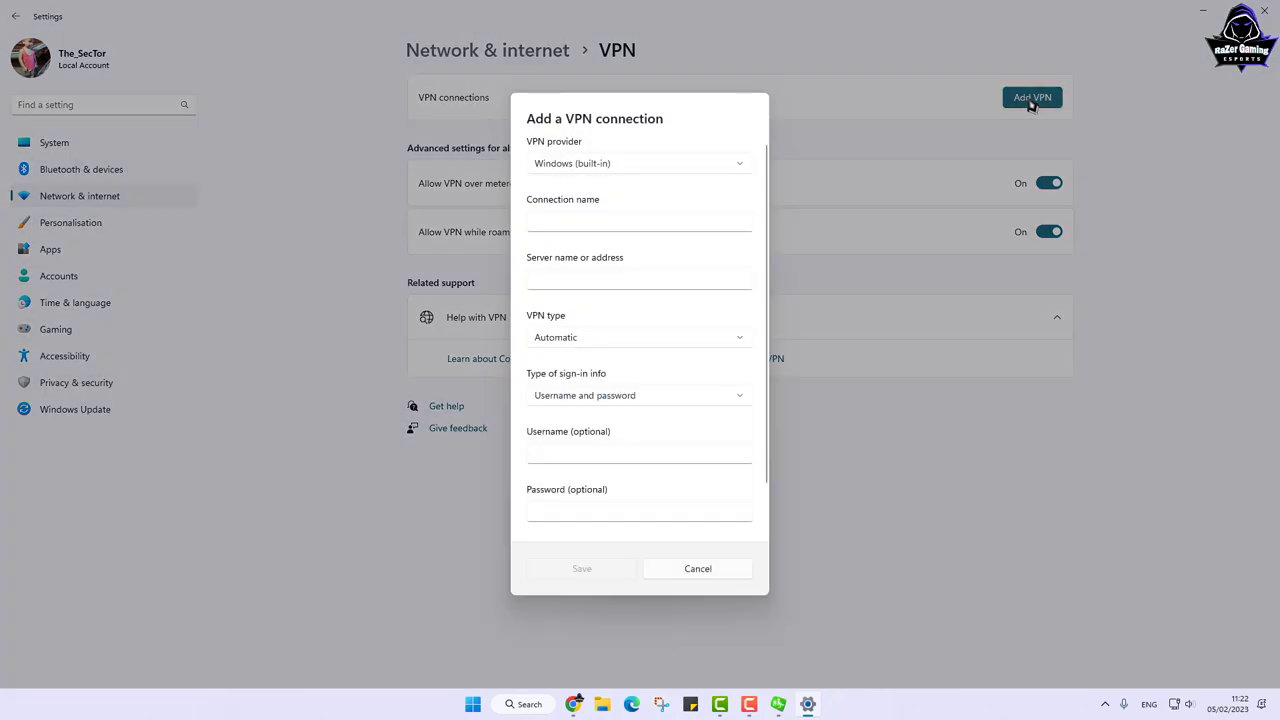
pyautogui.click(556, 222)
pyautogui.write('Khmer-Sabay')
# Step: Switch to Chrome, search Google for vpn gate, and open the VPN Gate website in a maximized window
pyautogui.click(577, 705)
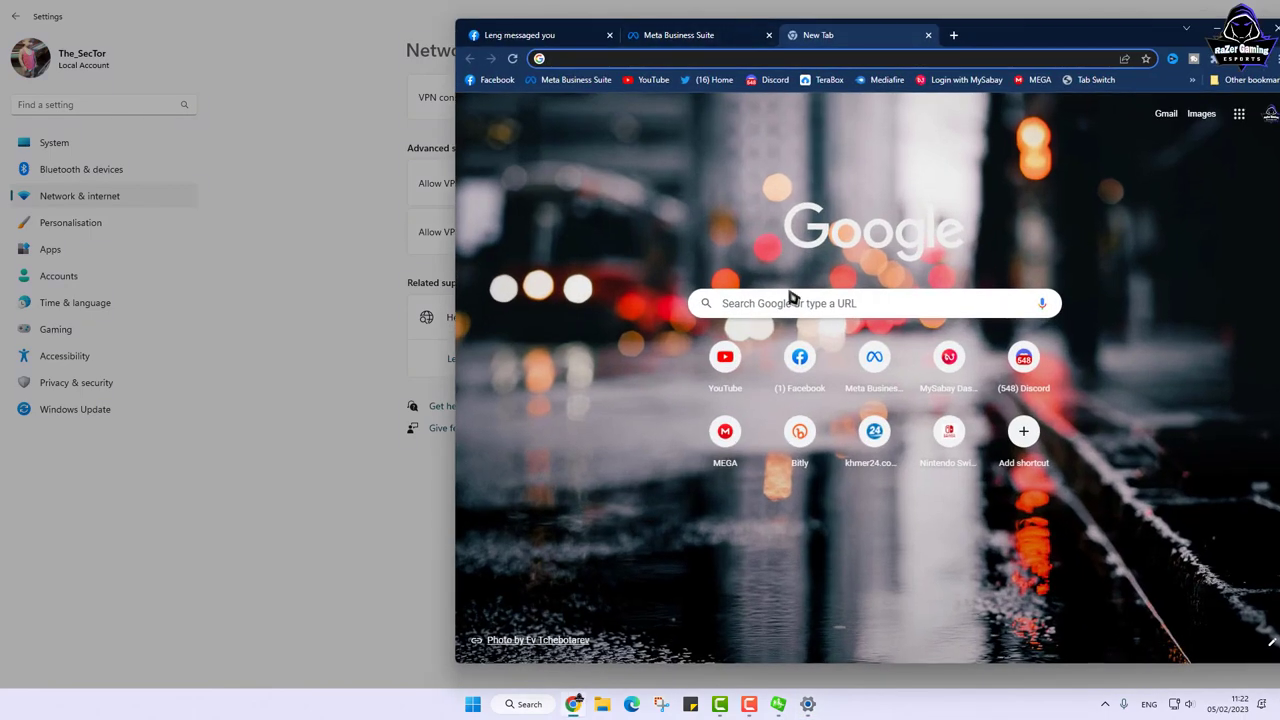
pyautogui.click(772, 313)
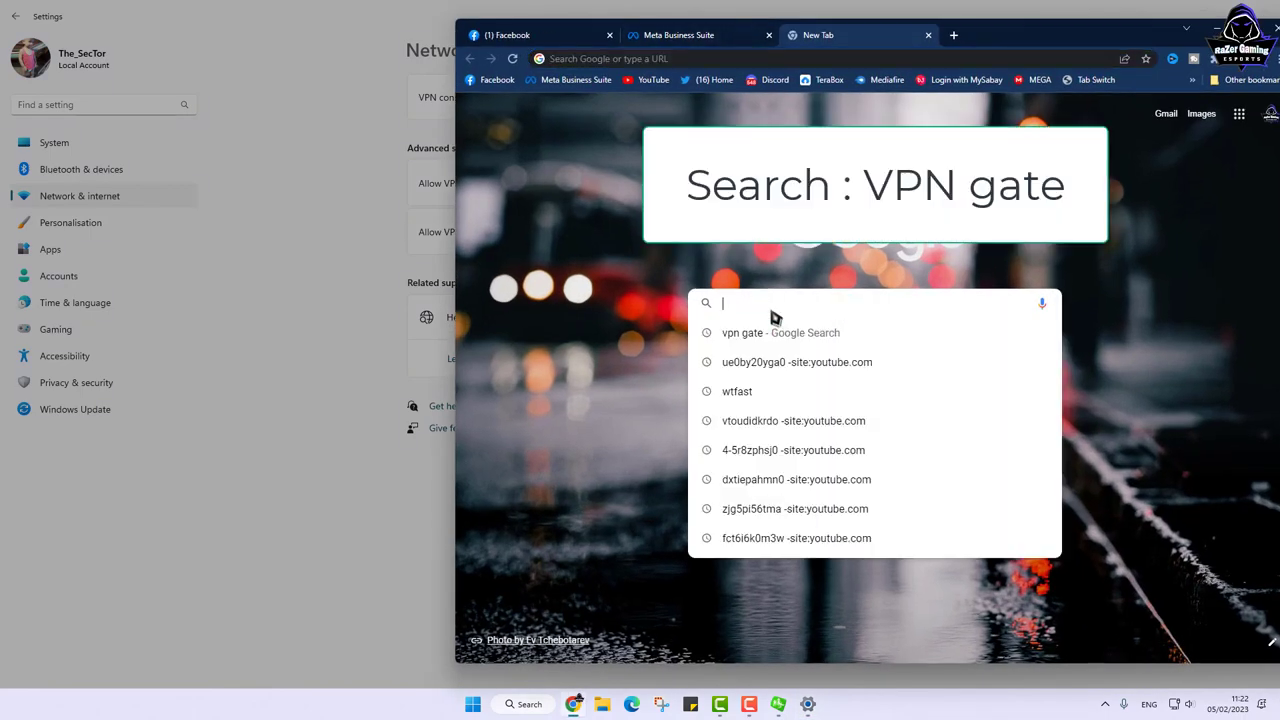
pyautogui.click(752, 335)
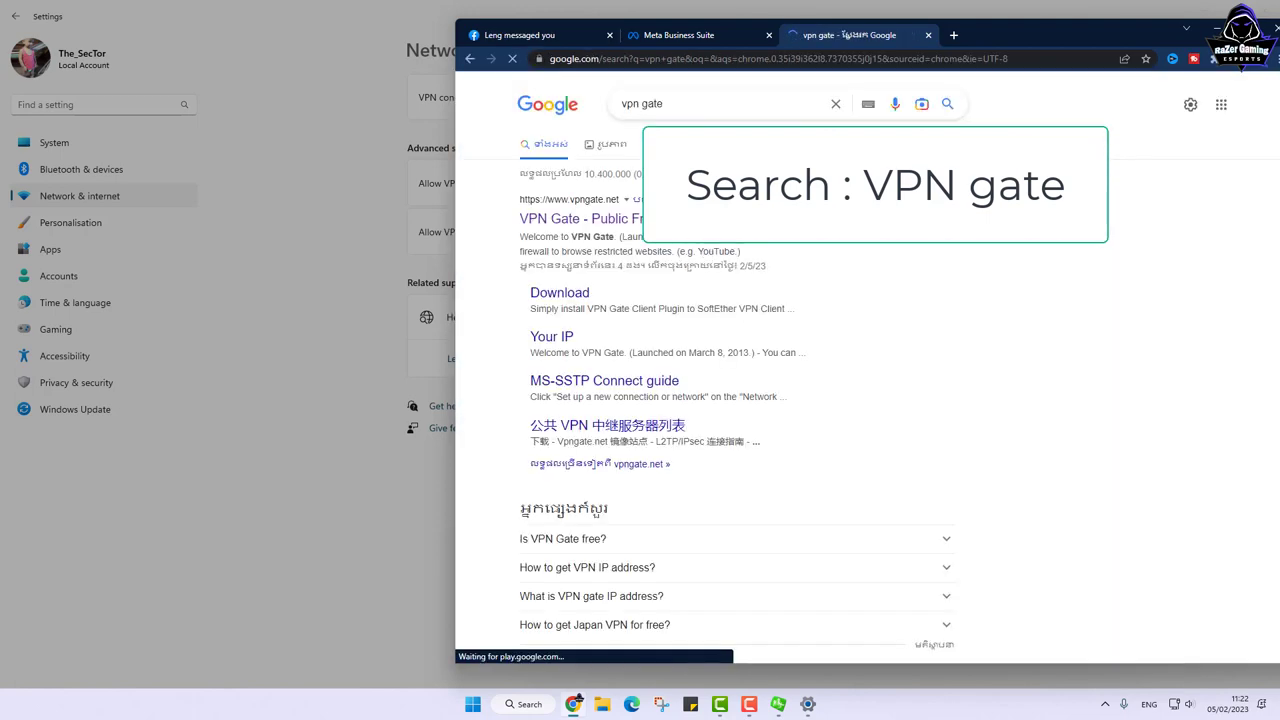
pyautogui.click(1139, 85)
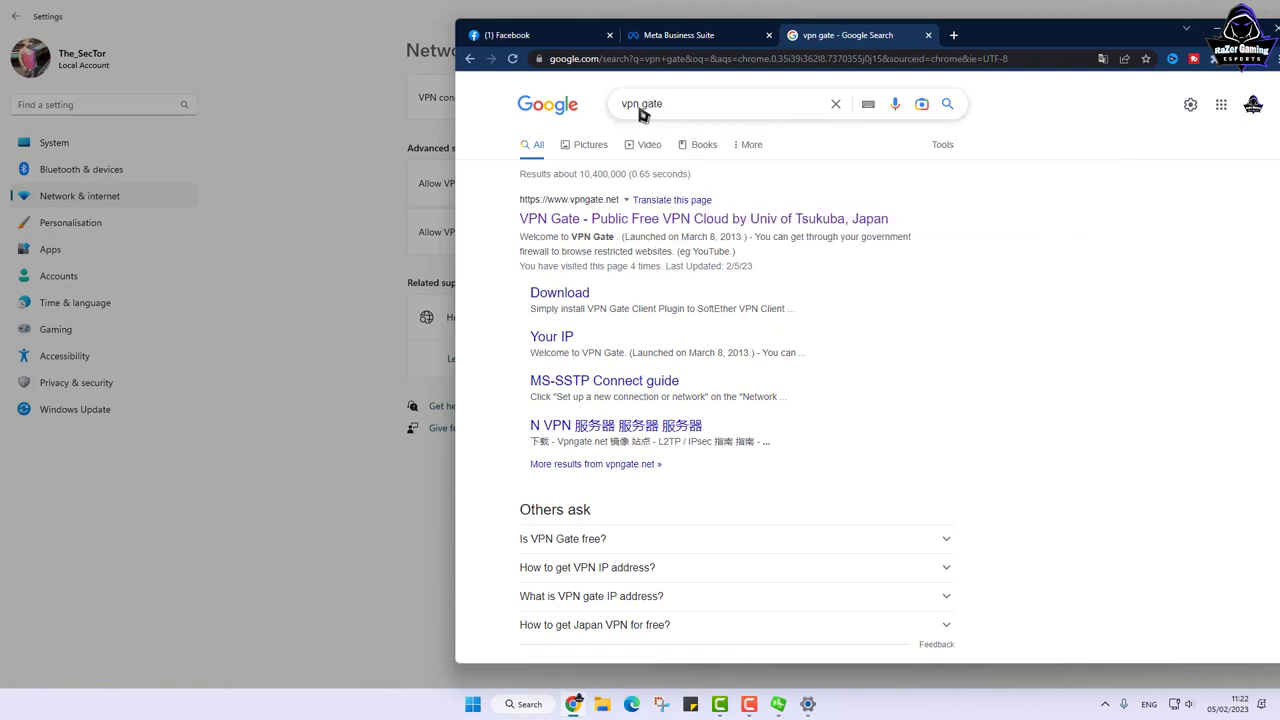
pyautogui.click(588, 221)
pyautogui.press('super+Up')
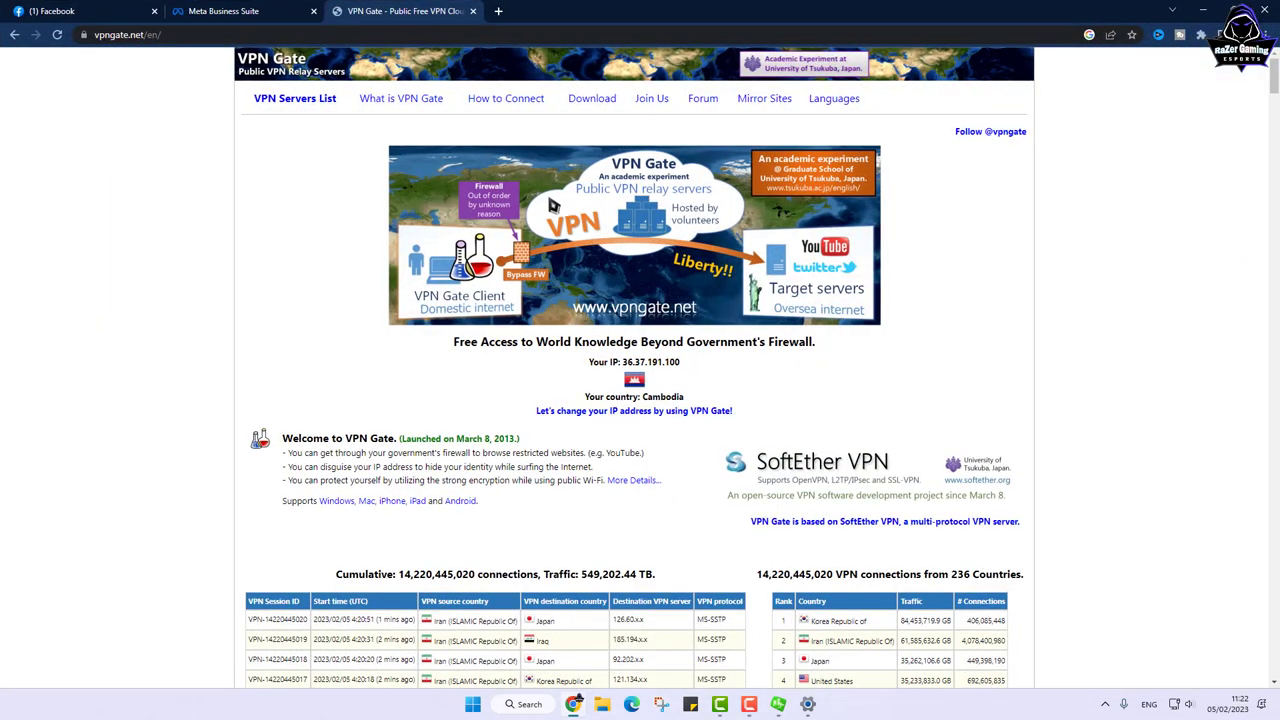
# Step: Examine VPN Gate's public relay server list for countries, line quality and MS-SSTP hostnames
pyautogui.scroll(-3, 634, 242)
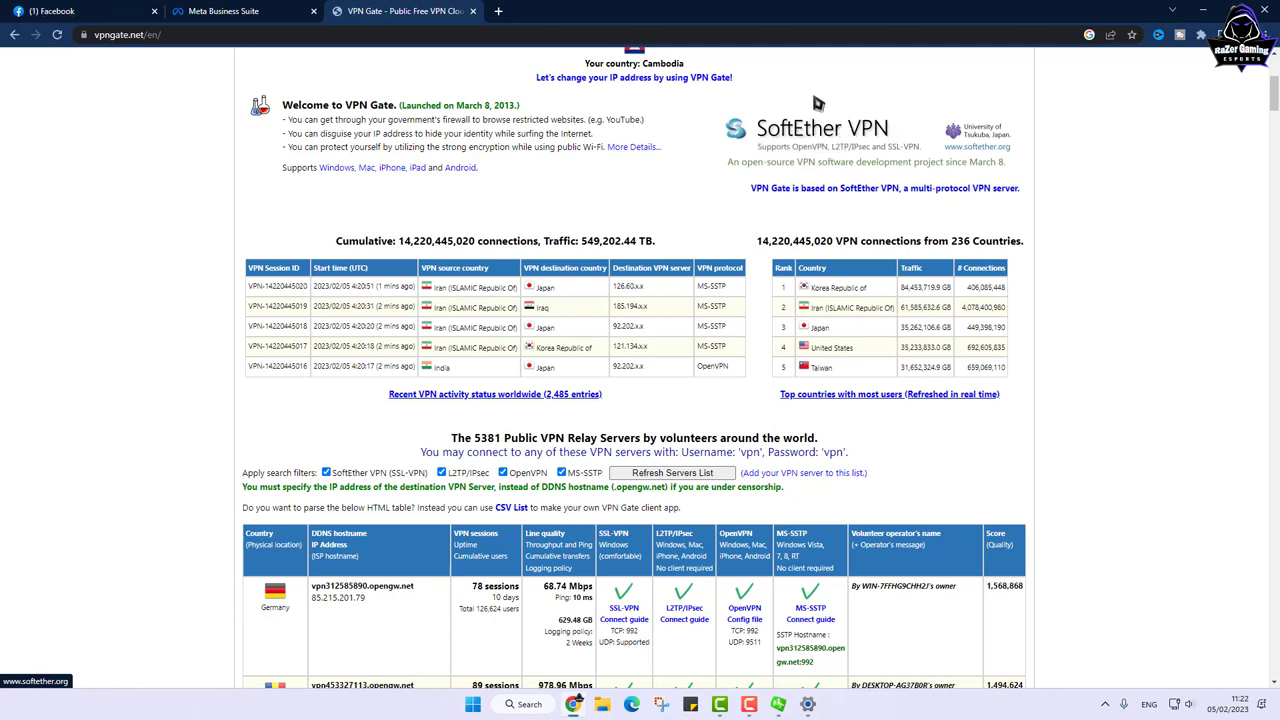
pyautogui.moveTo(703, 138); pyautogui.dragTo(475, 206)
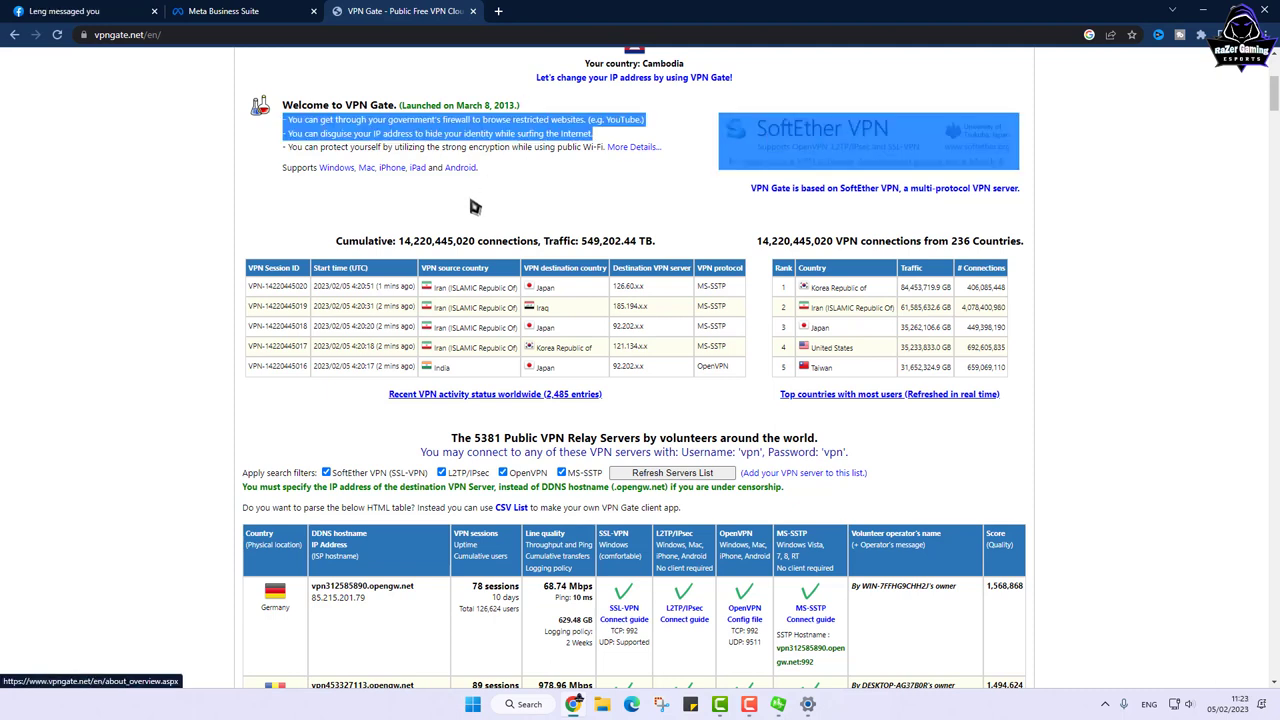
pyautogui.click(289, 136)
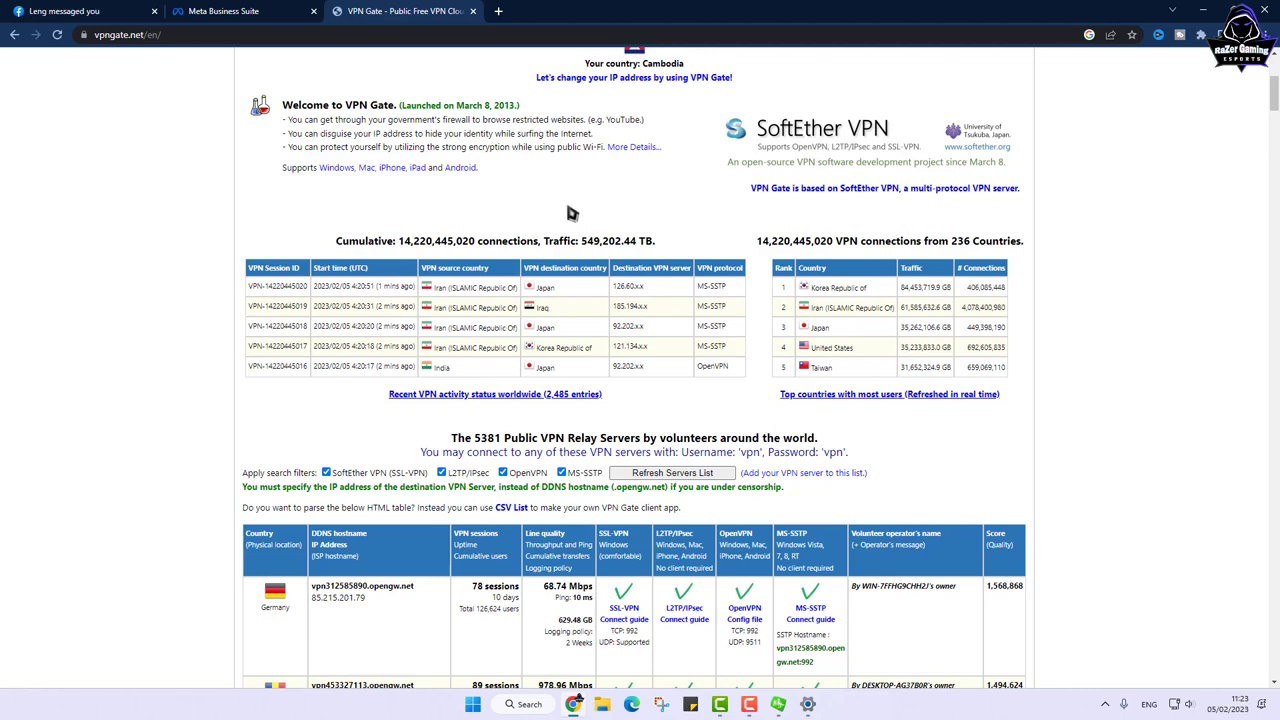
pyautogui.scroll(-4, 571, 213)
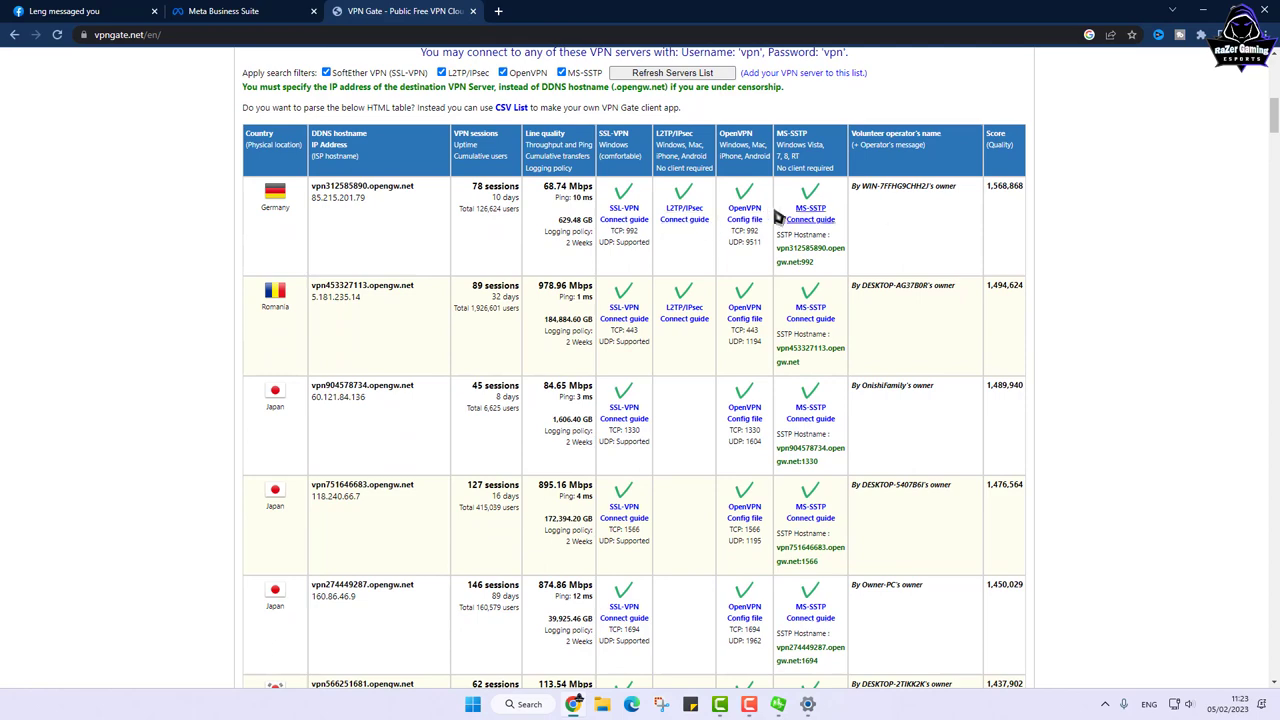
pyautogui.scroll(-1, 587, 237)
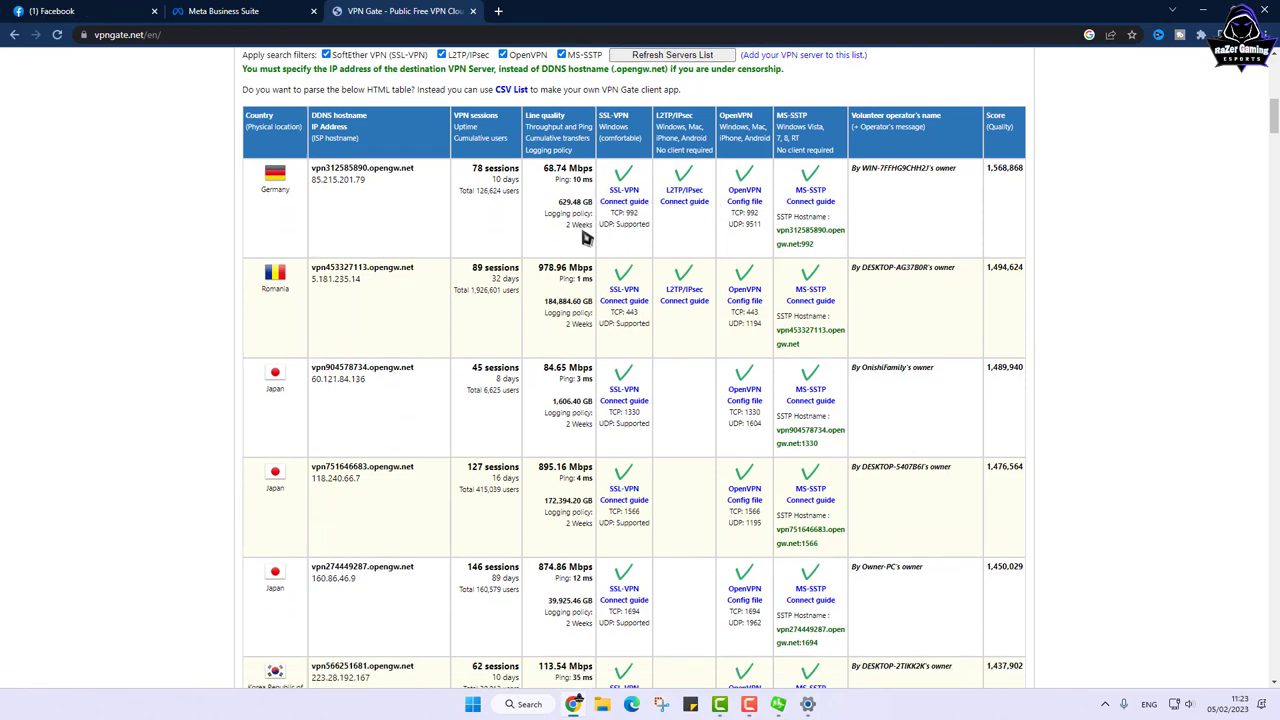
pyautogui.scroll(-2, 587, 237)
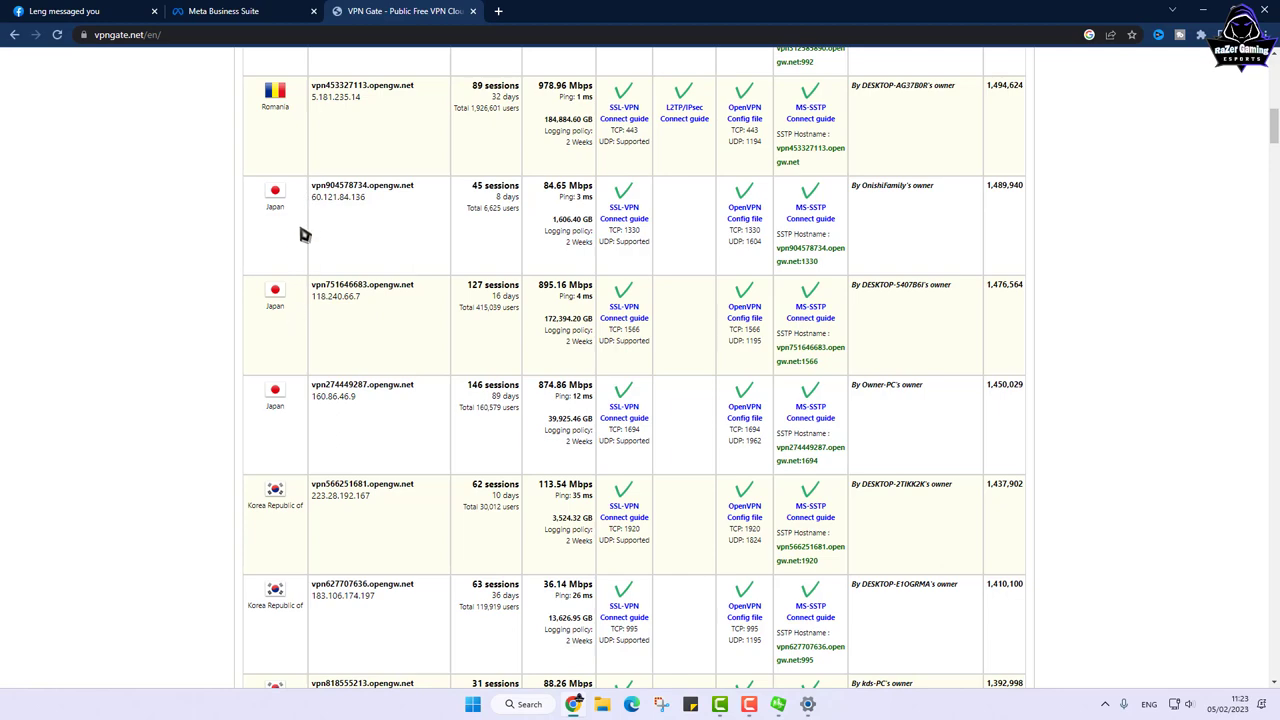
pyautogui.scroll(3, 320, 320)
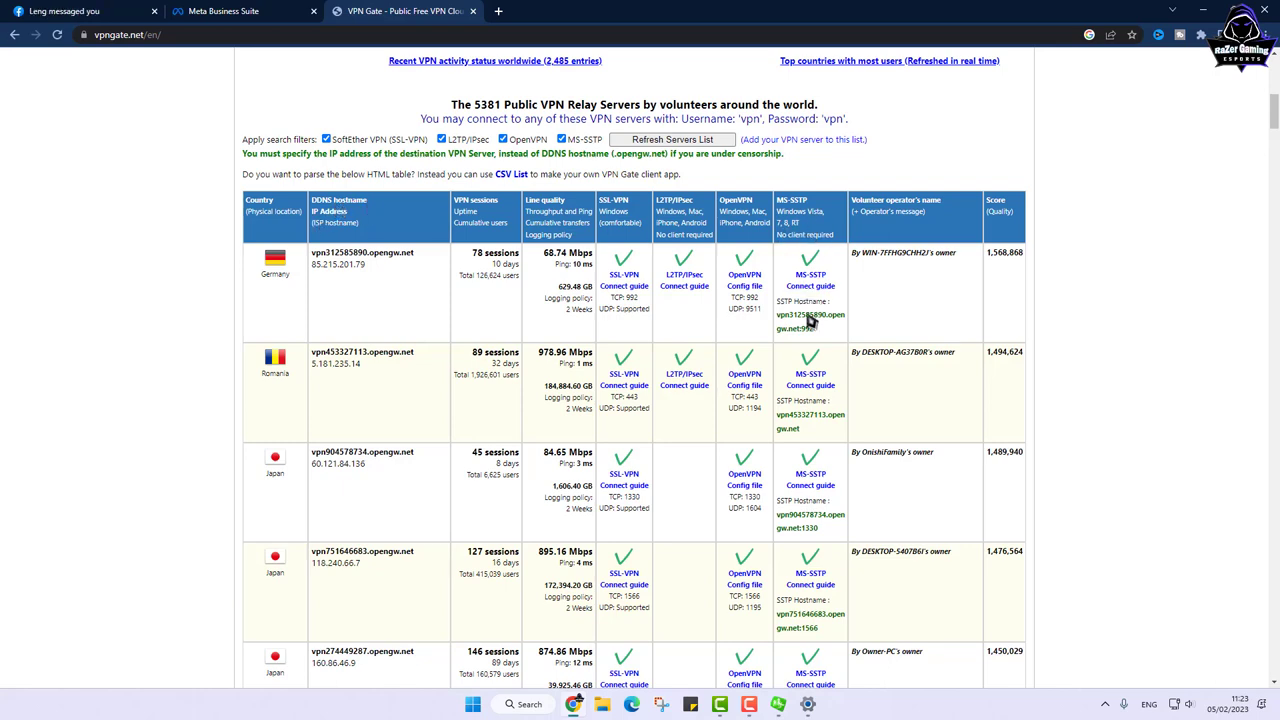
pyautogui.scroll(-3, 812, 300)
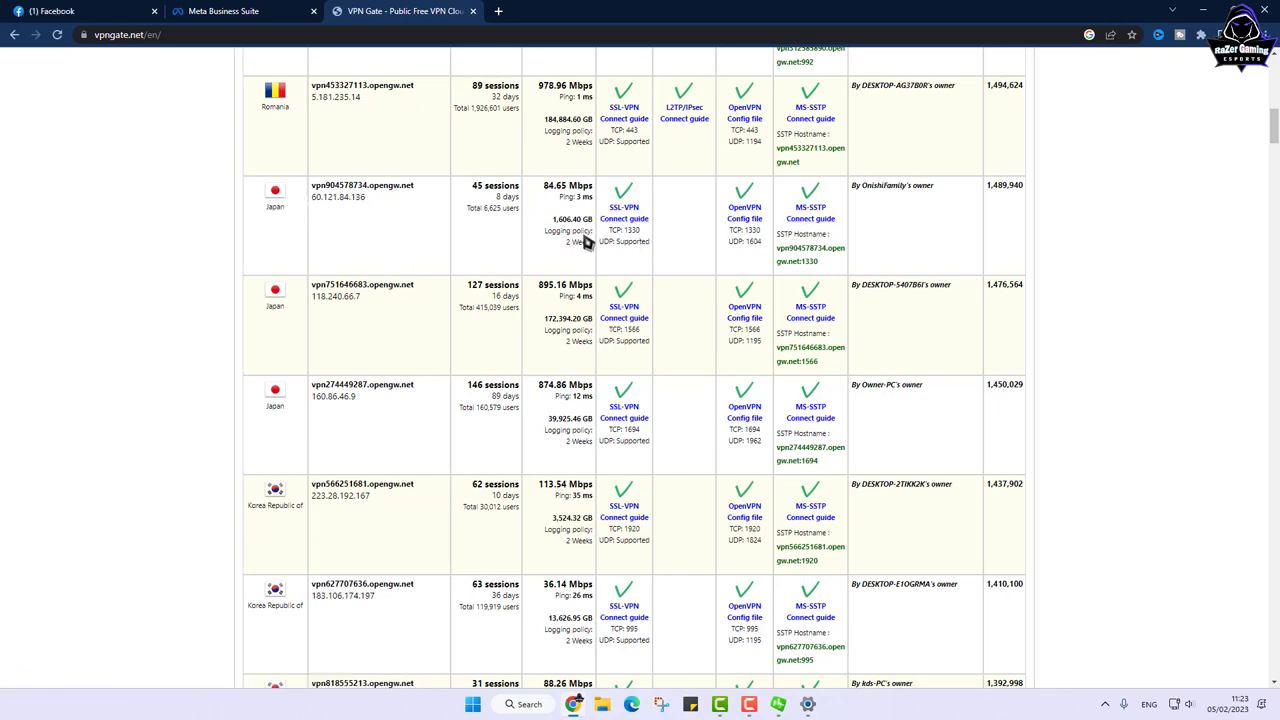
# Step: Copy the SSTP hostname vpn919908376.opengw.net of the Viet Nam server in the relay server list
pyautogui.scroll(-7, 590, 242)
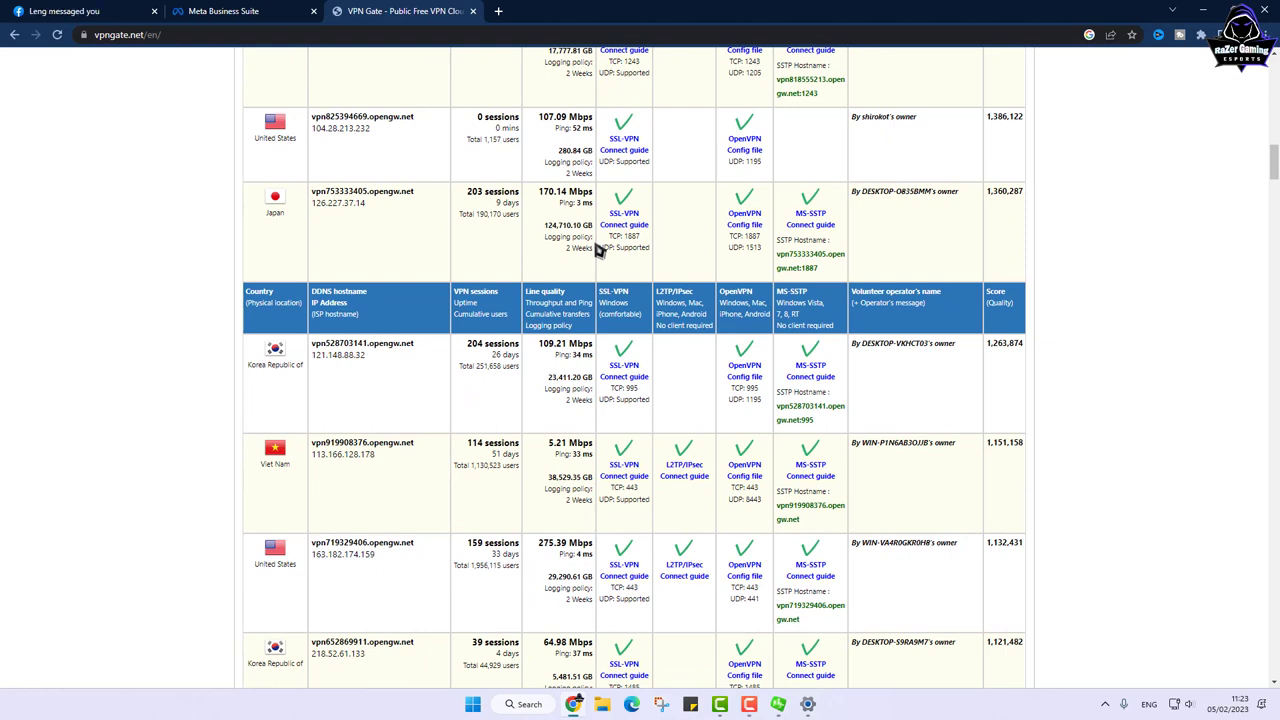
pyautogui.scroll(-1, 597, 250)
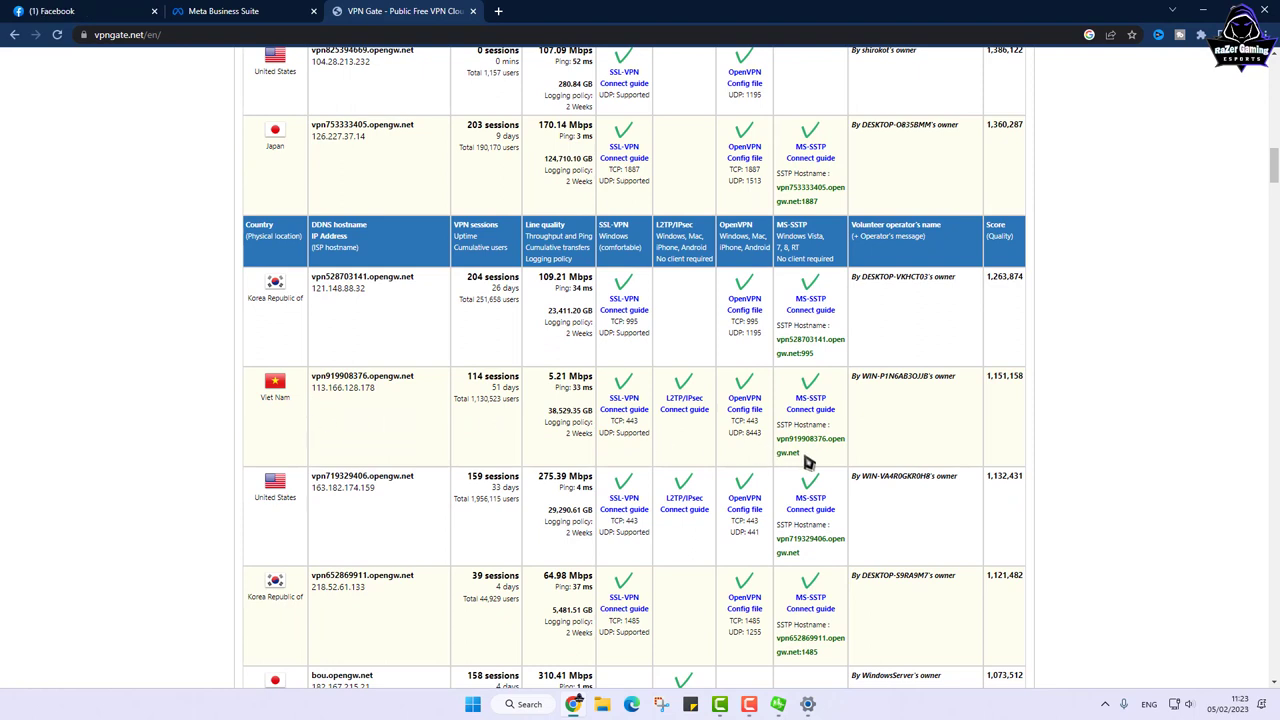
pyautogui.moveTo(808, 462); pyautogui.dragTo(781, 450)
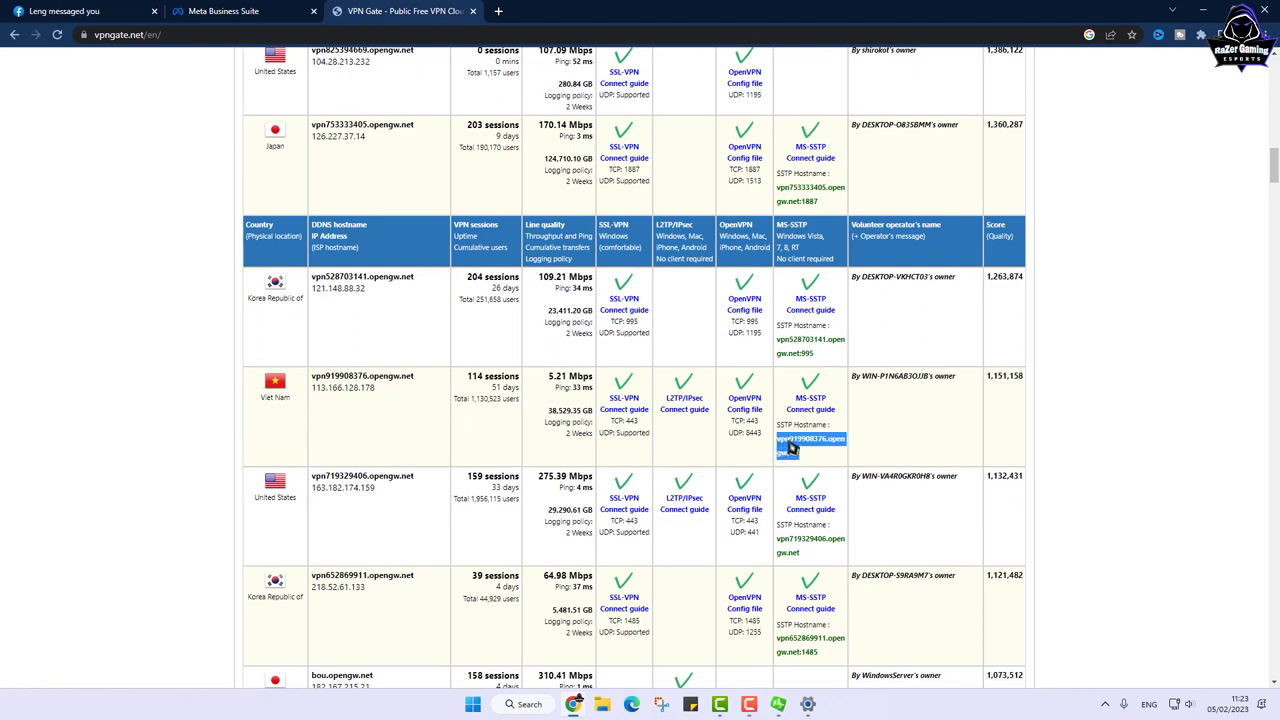
pyautogui.rightClick(795, 448)
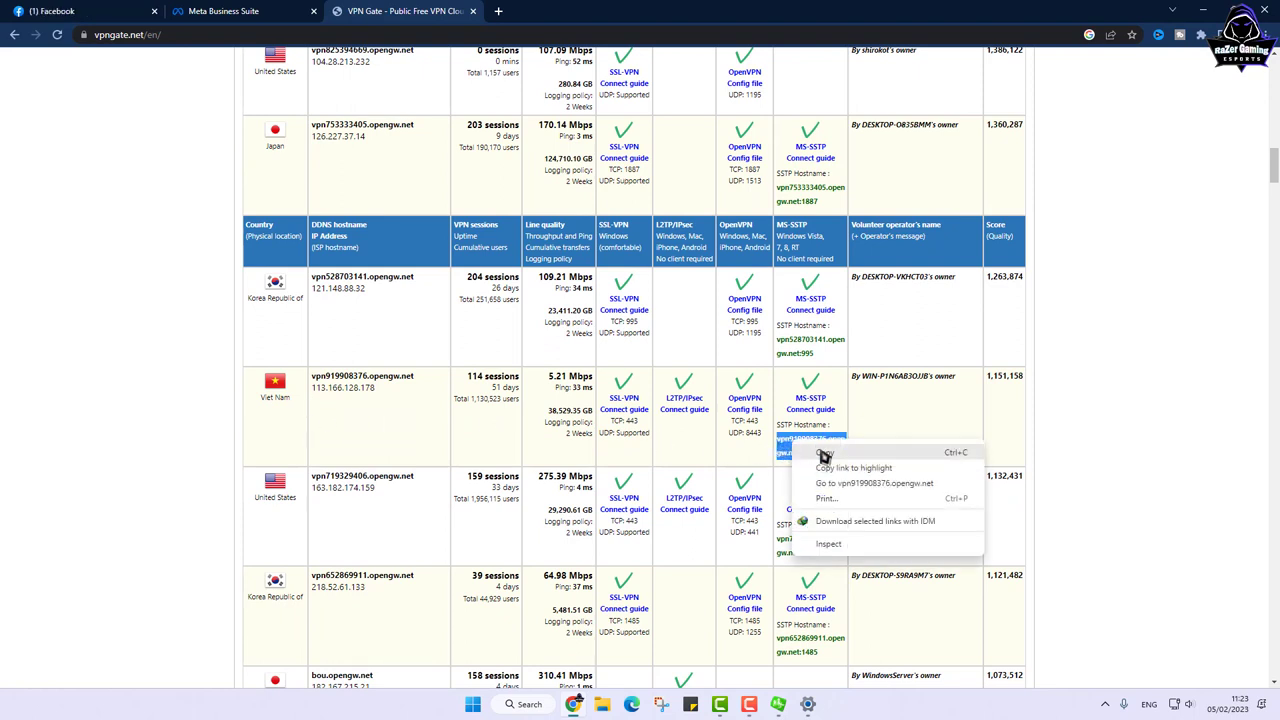
pyautogui.click(824, 456)
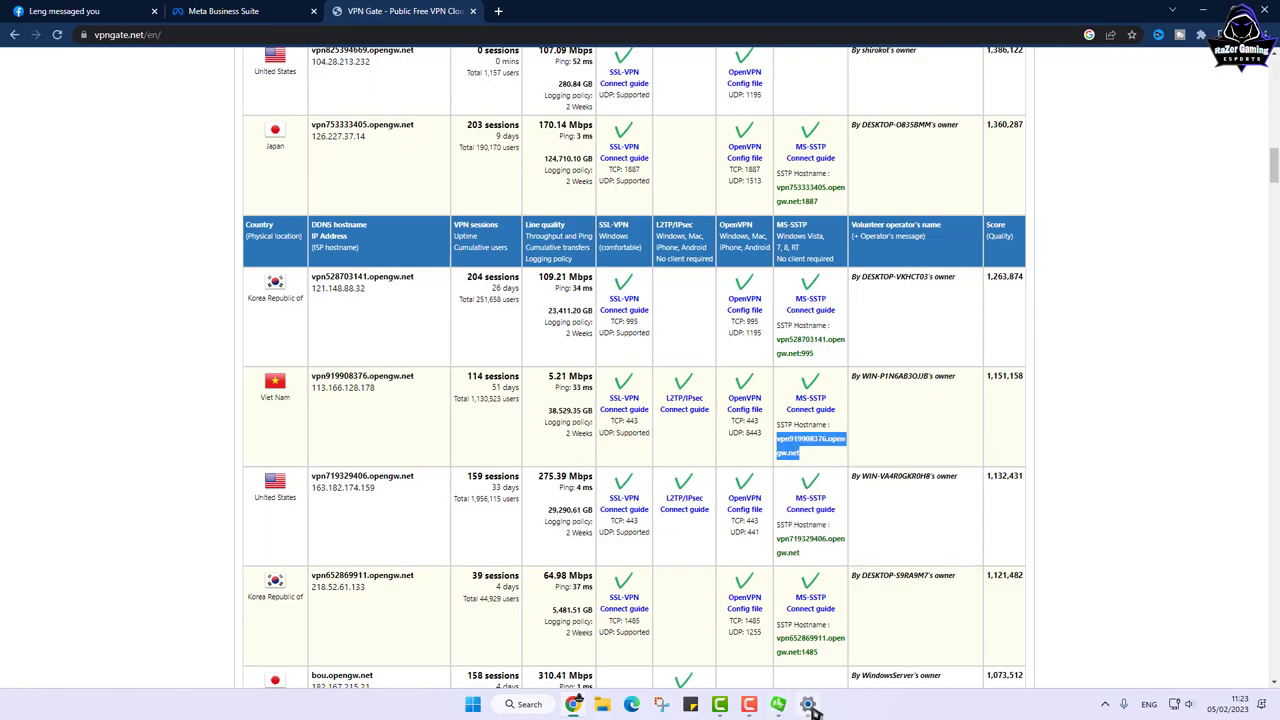
# Step: Switch to Settings, set the server address to vpn919908376.opengw.net and the VPN type to Secure Socket Tunnelling Protocol (SSTP)
pyautogui.click(808, 704)
pyautogui.click(625, 288)
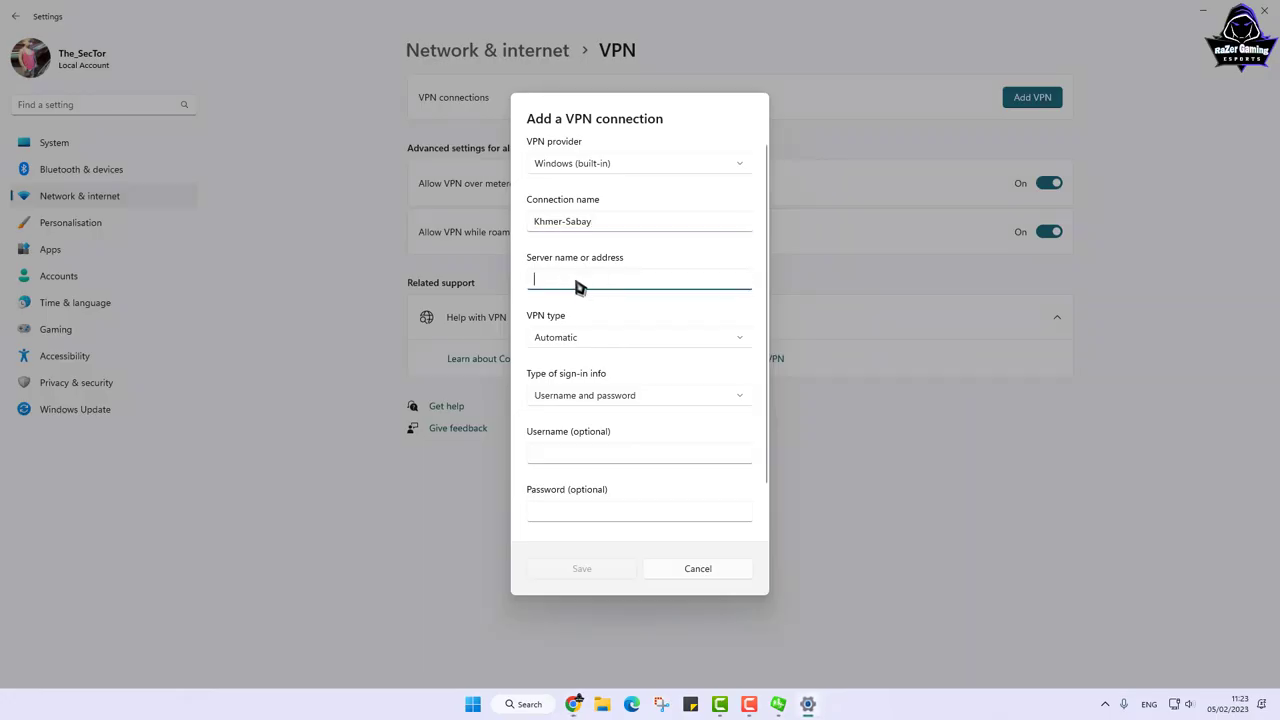
pyautogui.rightClick(578, 287)
pyautogui.click(600, 290)
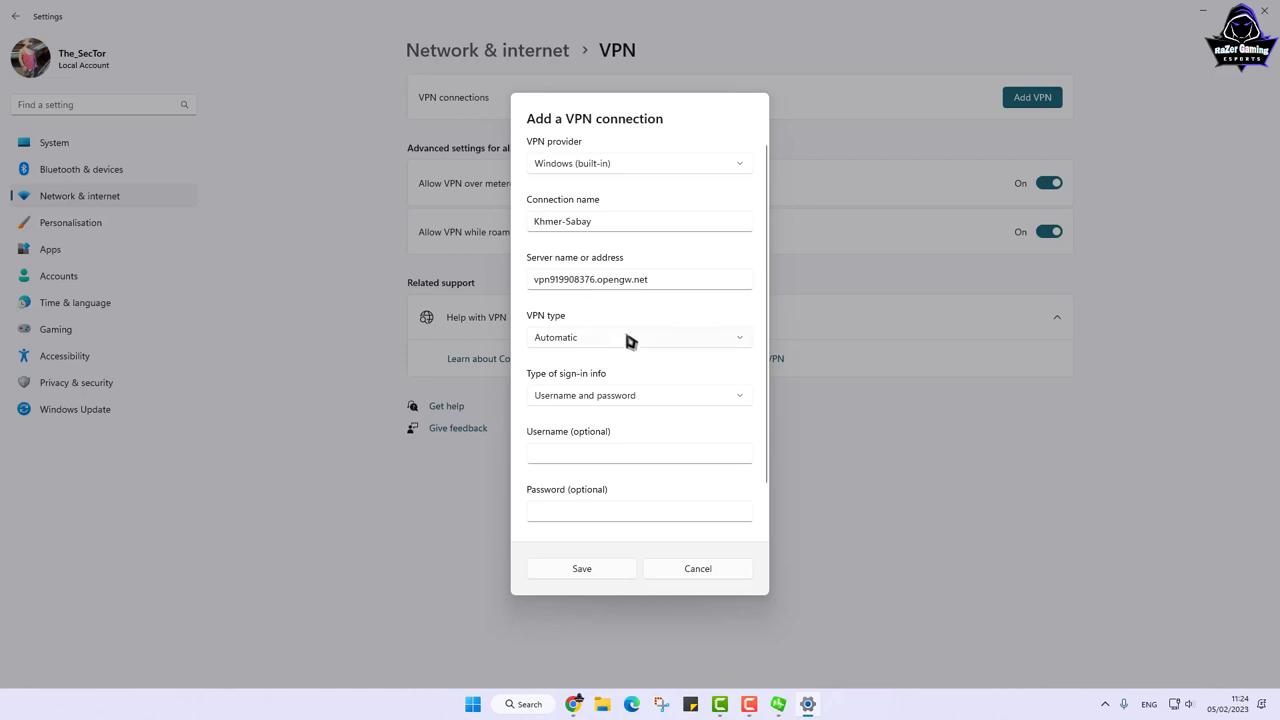
pyautogui.click(630, 341)
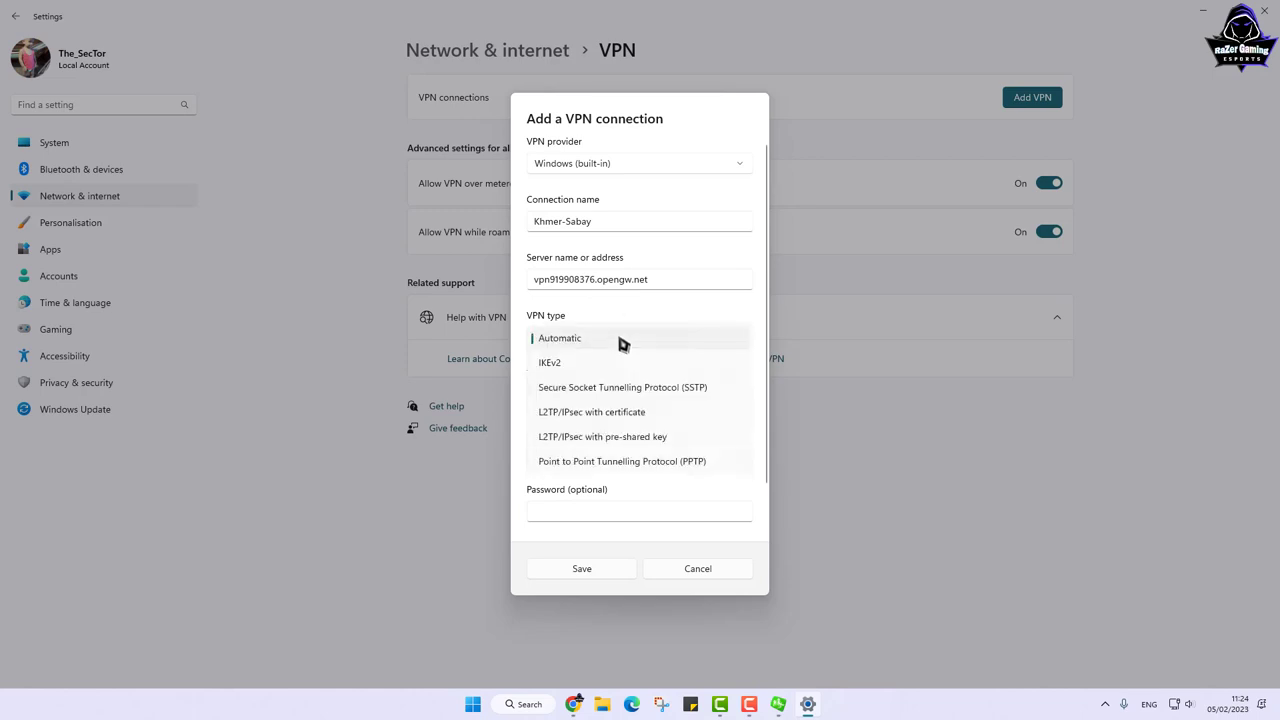
pyautogui.click(668, 390)
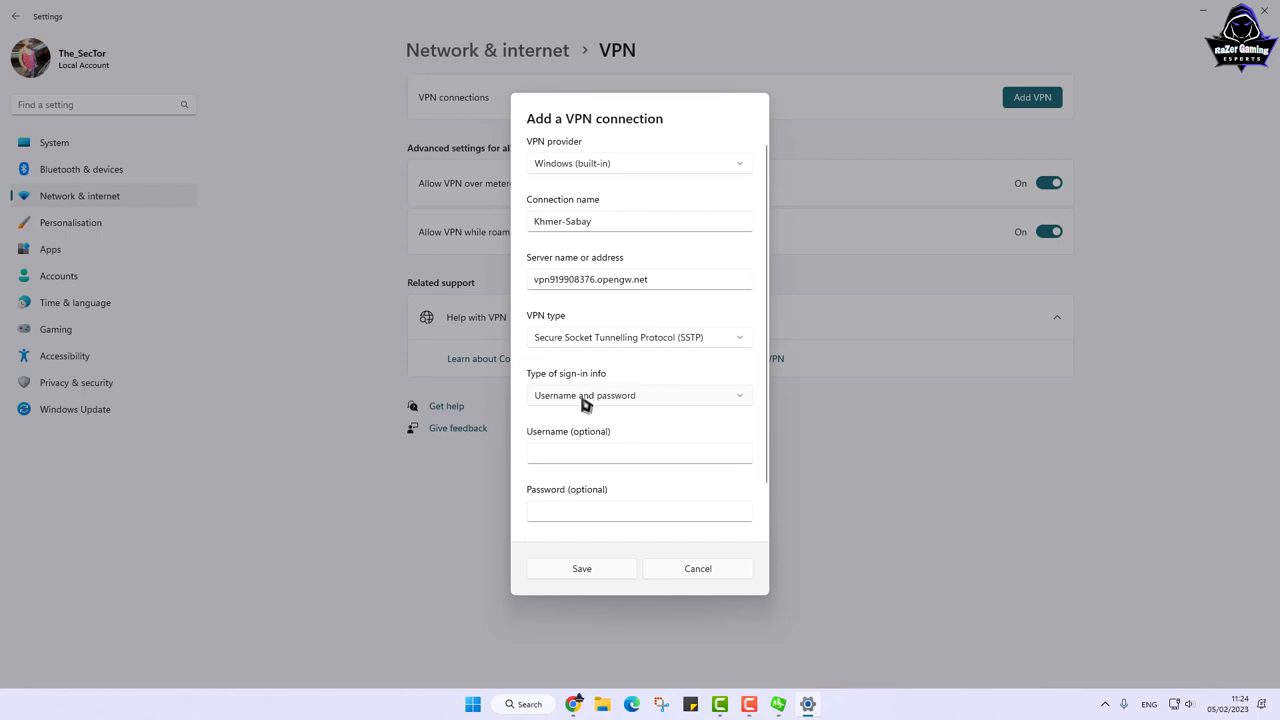
# Step: Enter vpn as the username, fill in the VPN password, and save the connection
pyautogui.scroll(-1, 585, 400)
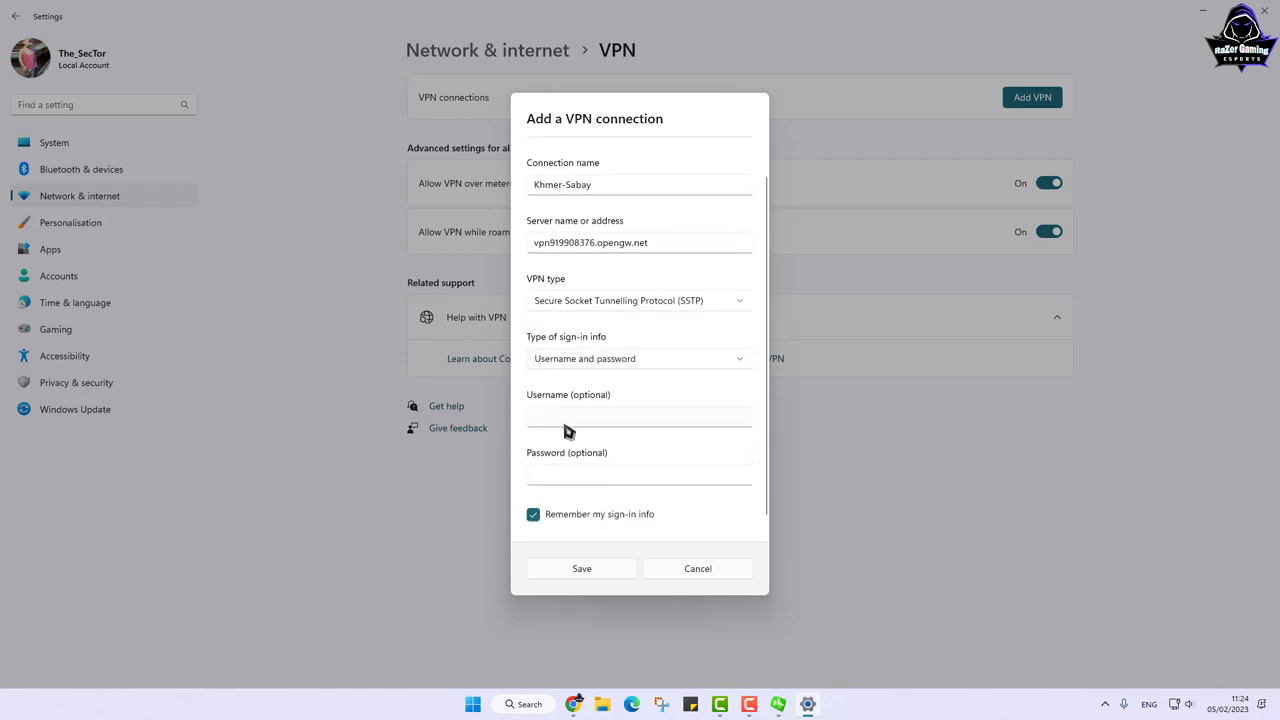
pyautogui.click(566, 424)
pyautogui.click(600, 476)
pyautogui.click(590, 569)
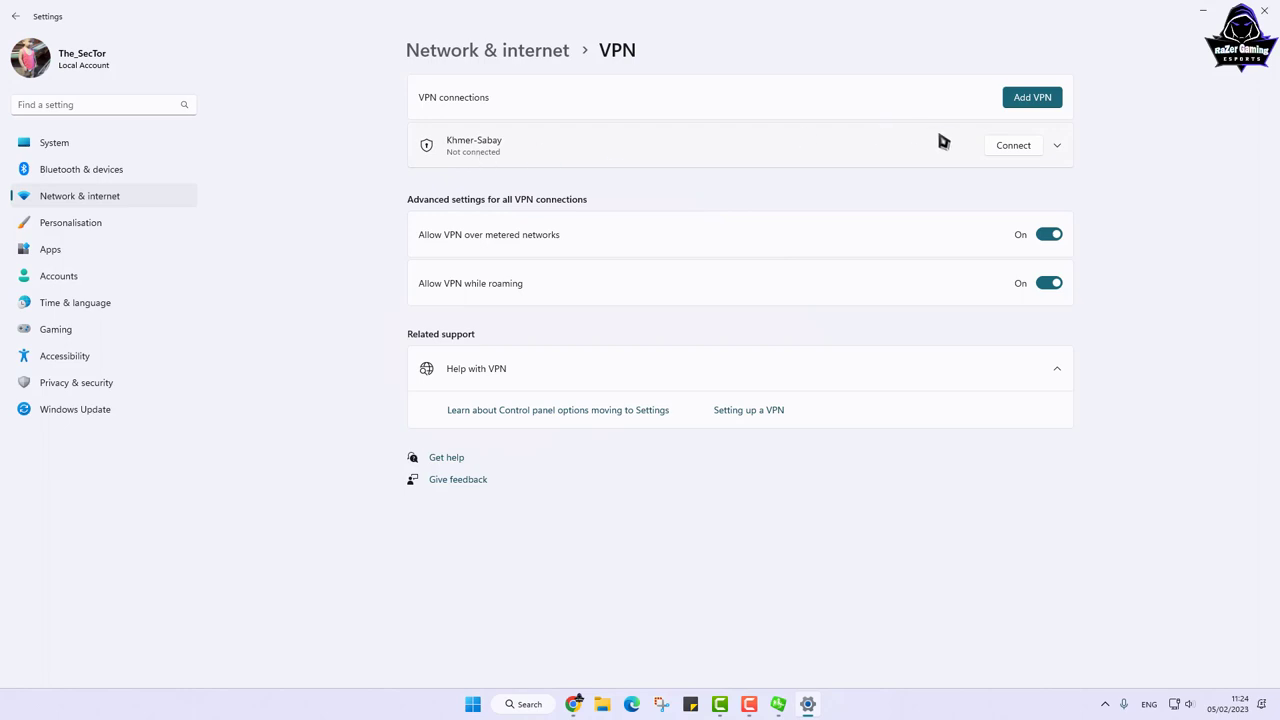
# Step: Connect the Khmer-Sabay VPN and move the JX Online II window to the upper-left corner of the desktop
pyautogui.click(1012, 146)
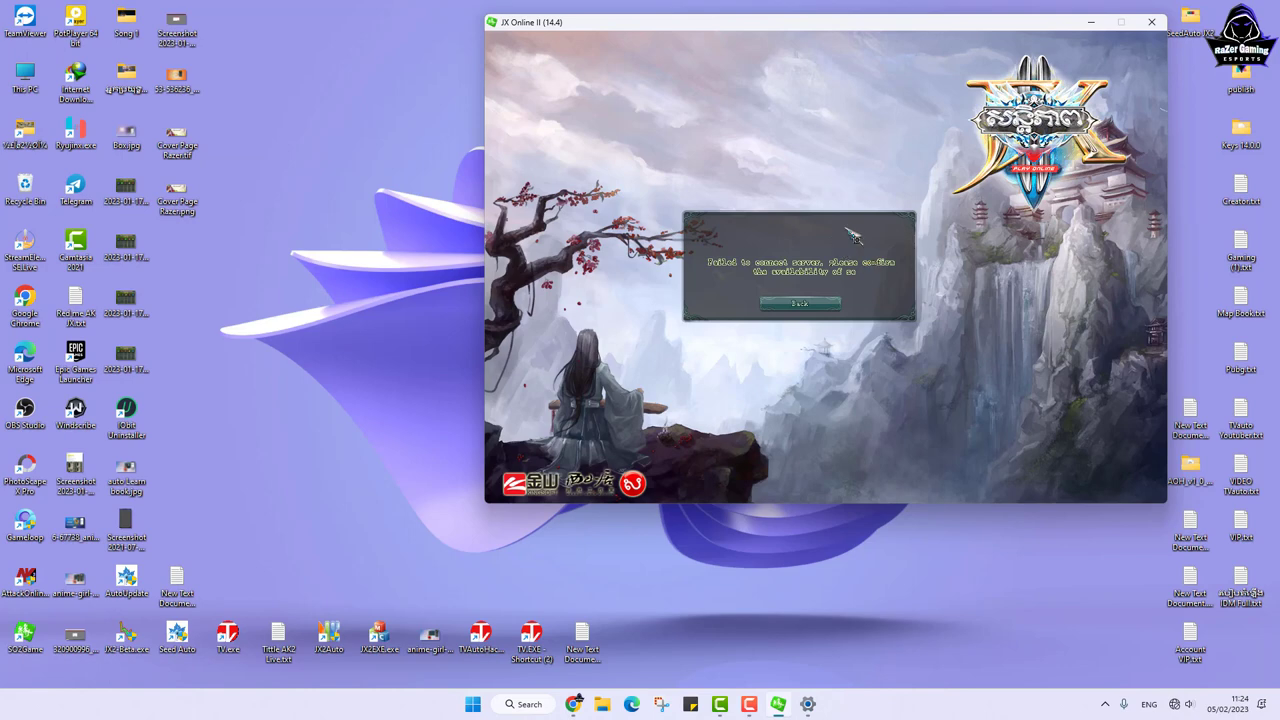
pyautogui.moveTo(942, 24); pyautogui.dragTo(577, 41)
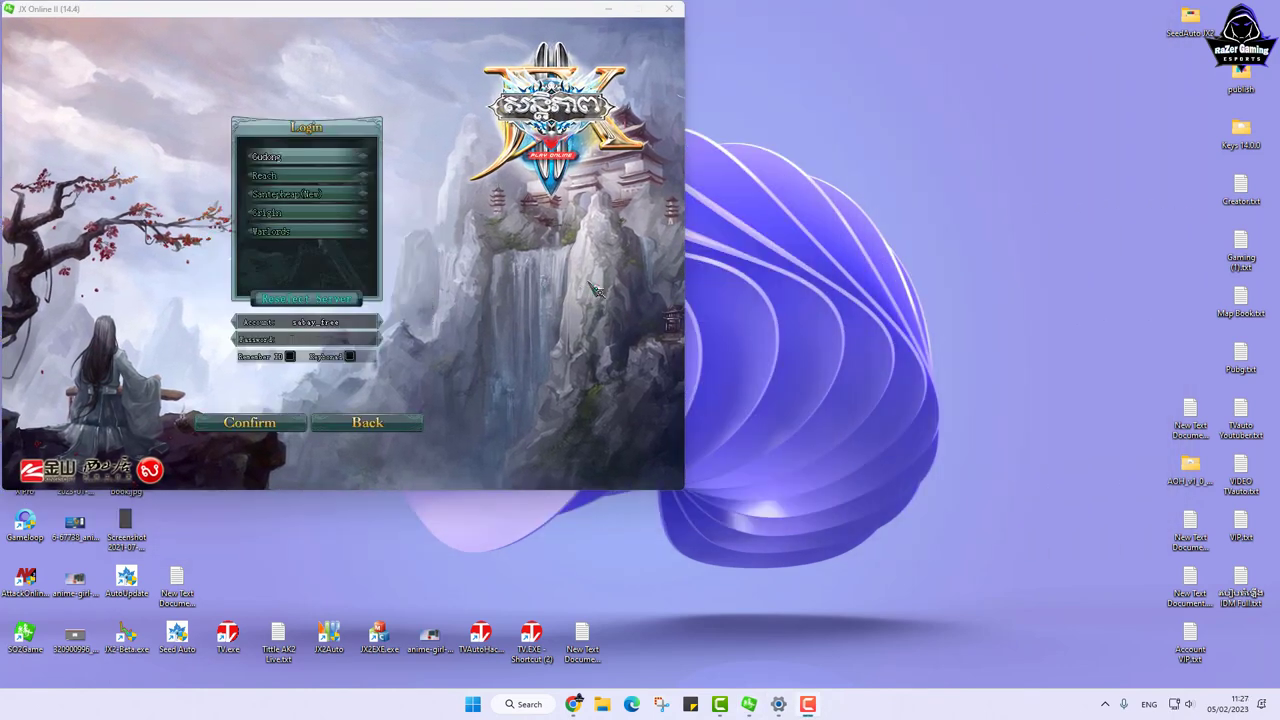
# Step: Check the Khmer-Sabay VPN's connection status and its advanced properties in Settings, and close Settings
pyautogui.moveTo(1175, 709)
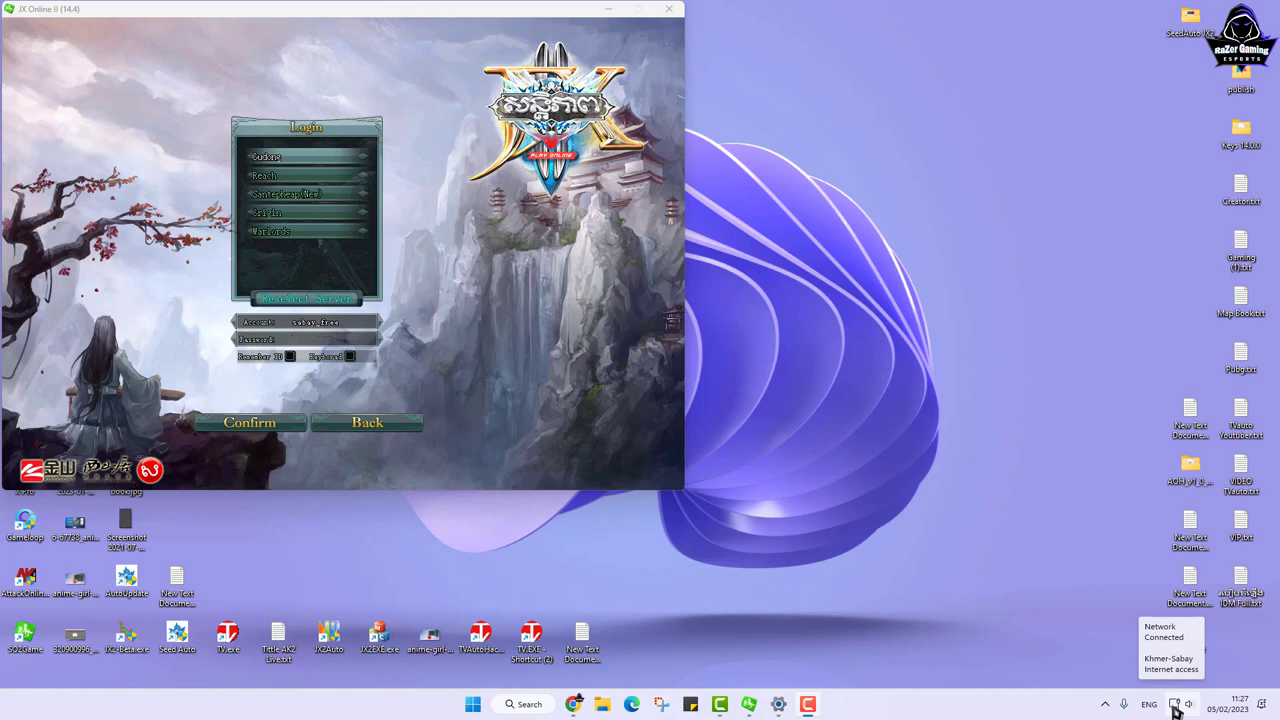
pyautogui.click(778, 704)
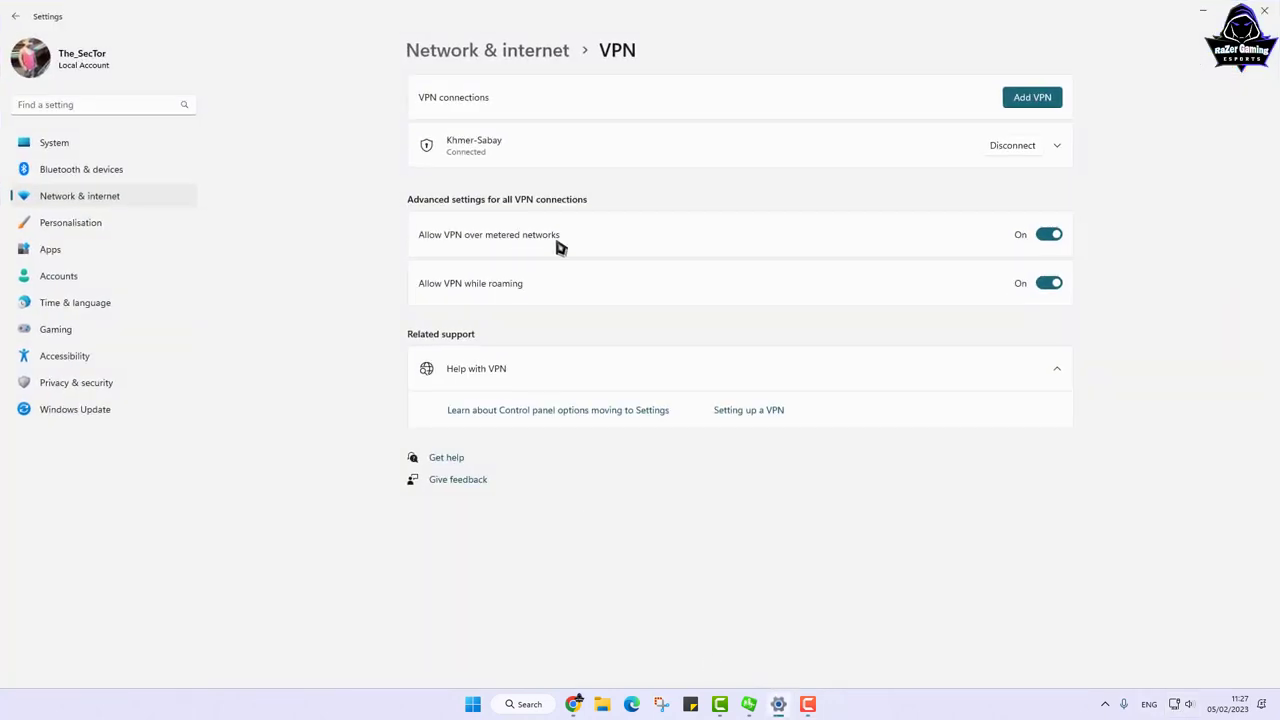
pyautogui.click(543, 160)
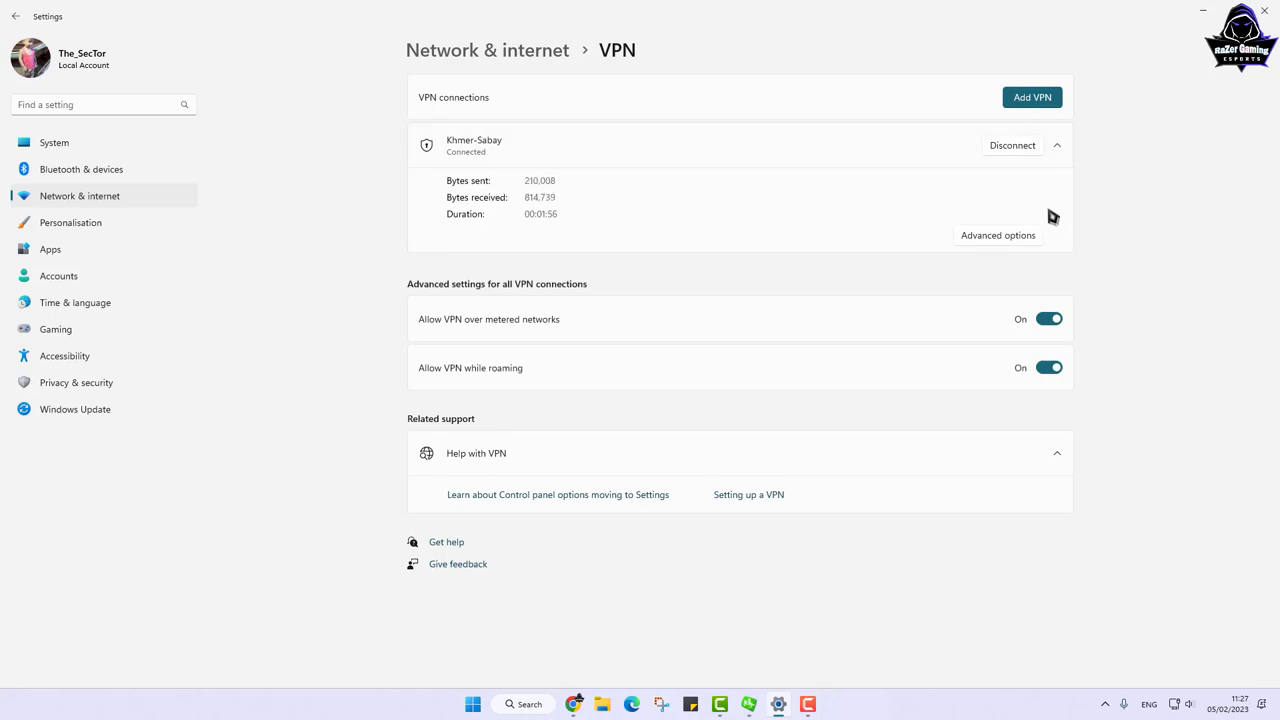
pyautogui.click(1020, 238)
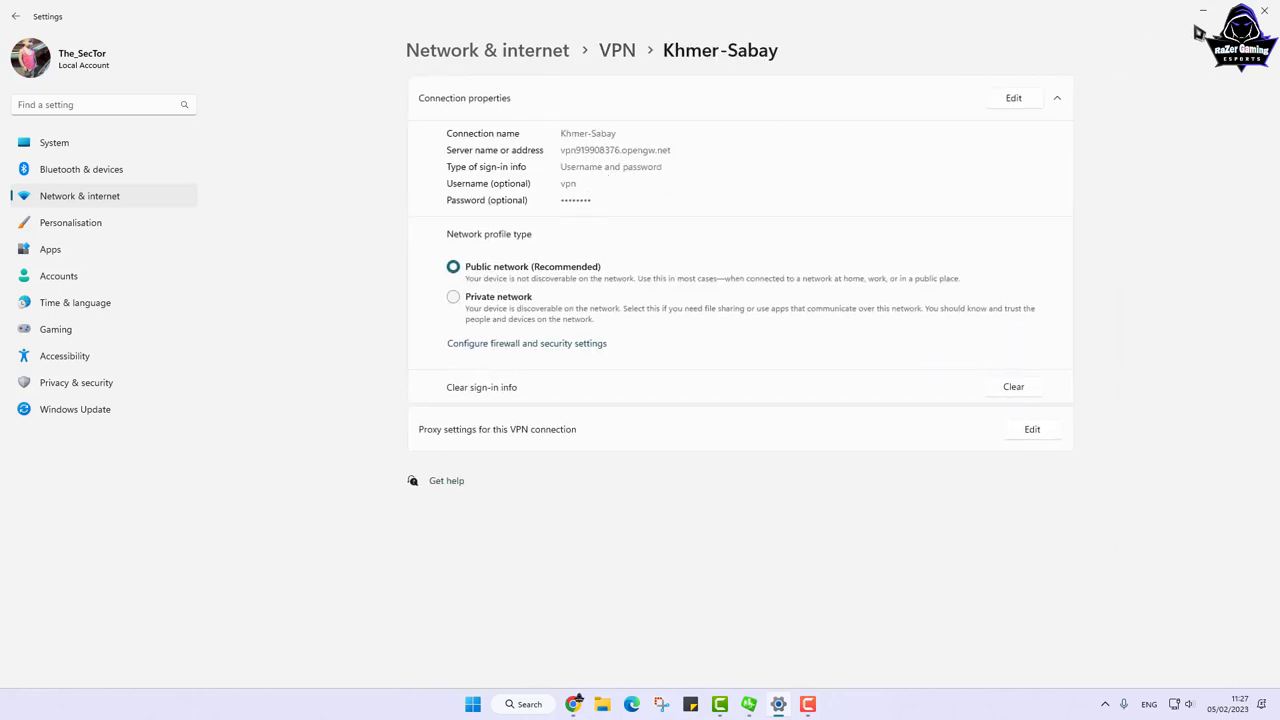
pyautogui.click(1264, 10)
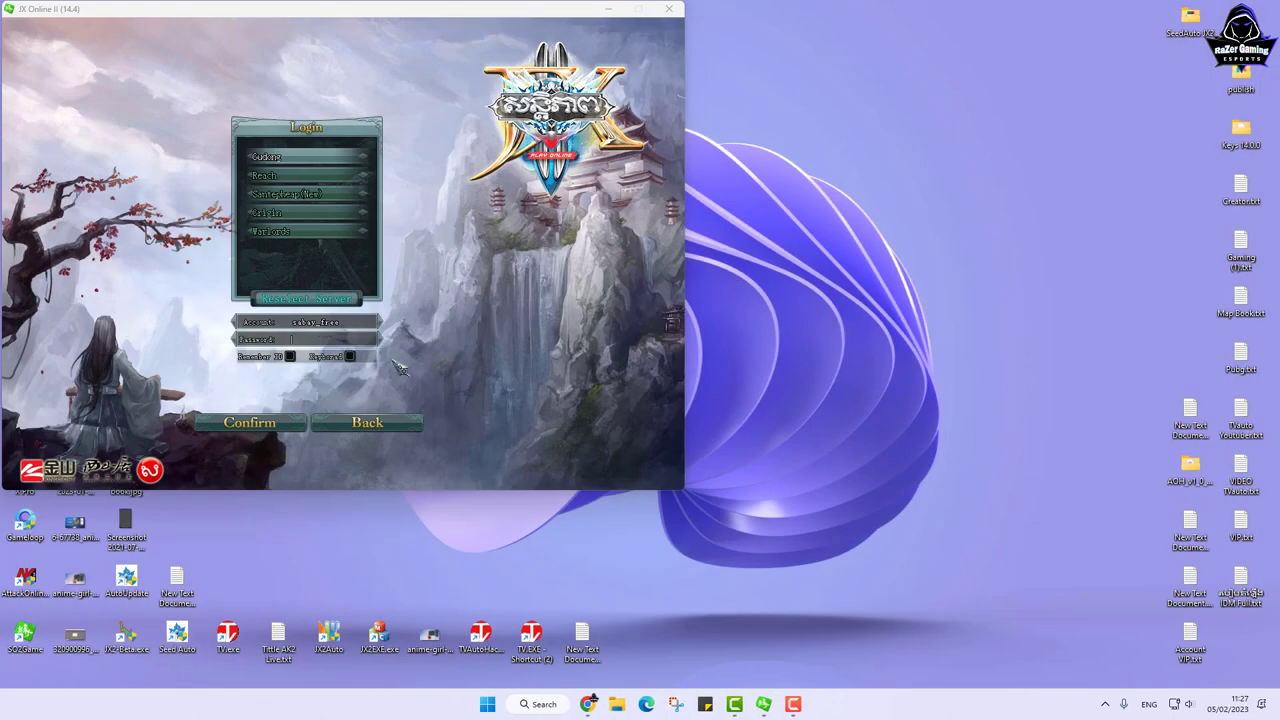
# Step: Log in to JX Online II with the account password and start the game with the existing character
pyautogui.click(320, 342)
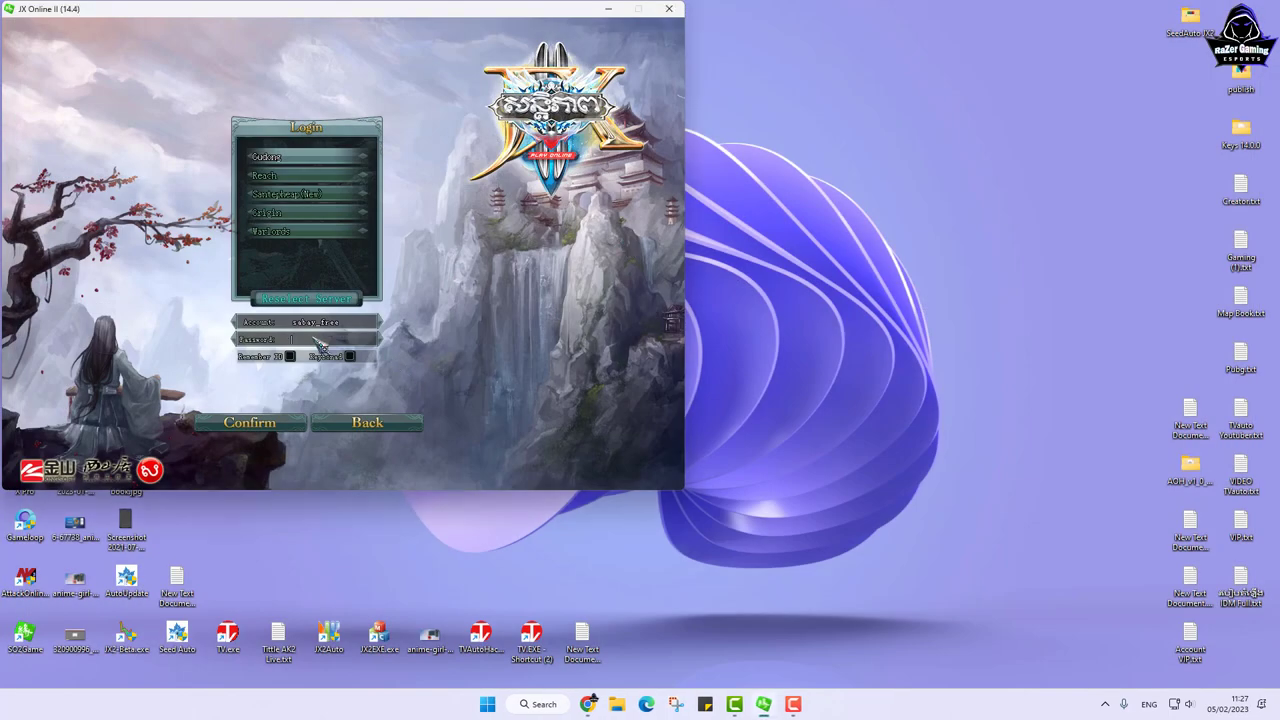
pyautogui.press('Return')
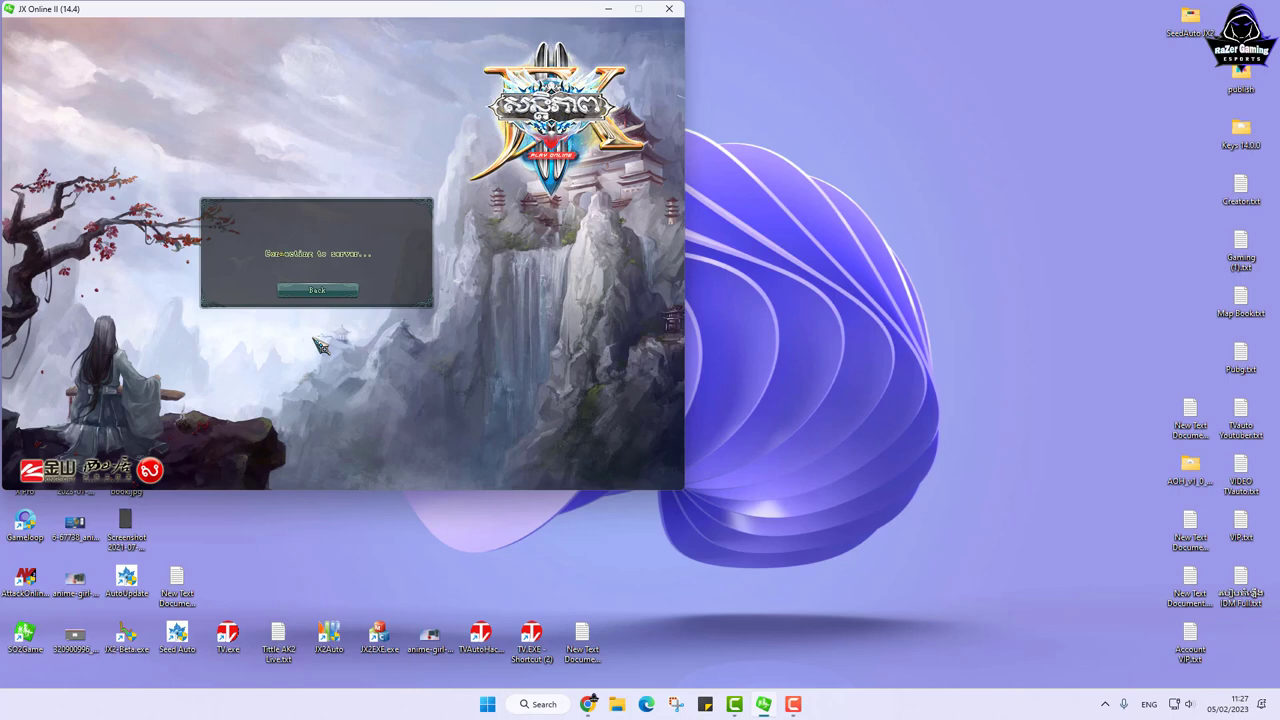
pyautogui.click(320, 290)
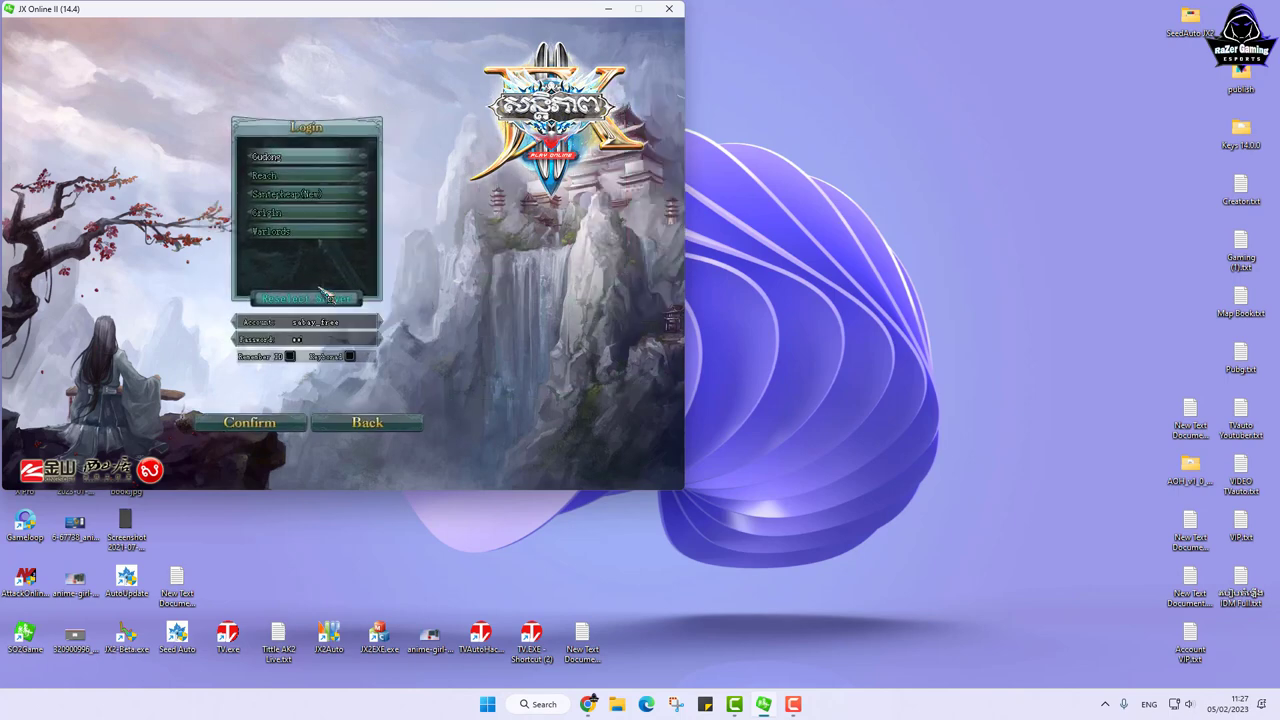
pyautogui.press('Return')
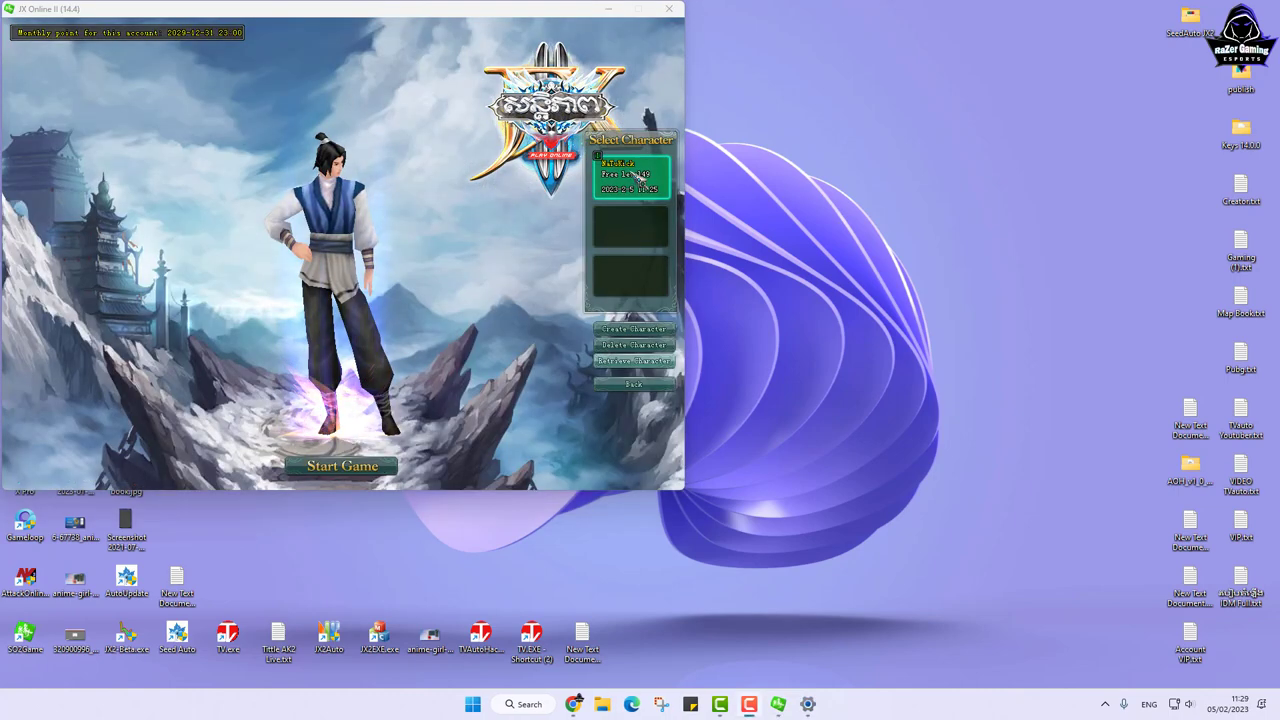
pyautogui.doubleClick(628, 180)
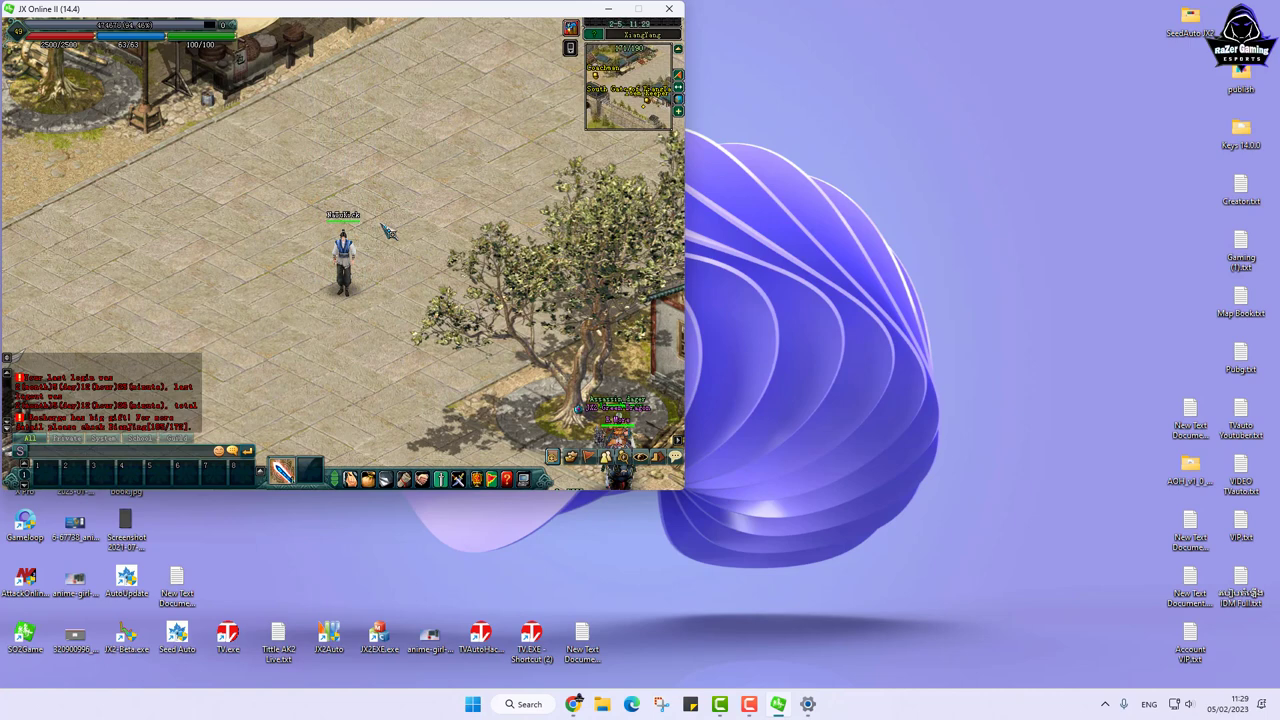
# Step: Walk the character through XiangYang to try out the game over the VPN connection
pyautogui.click(443, 214)
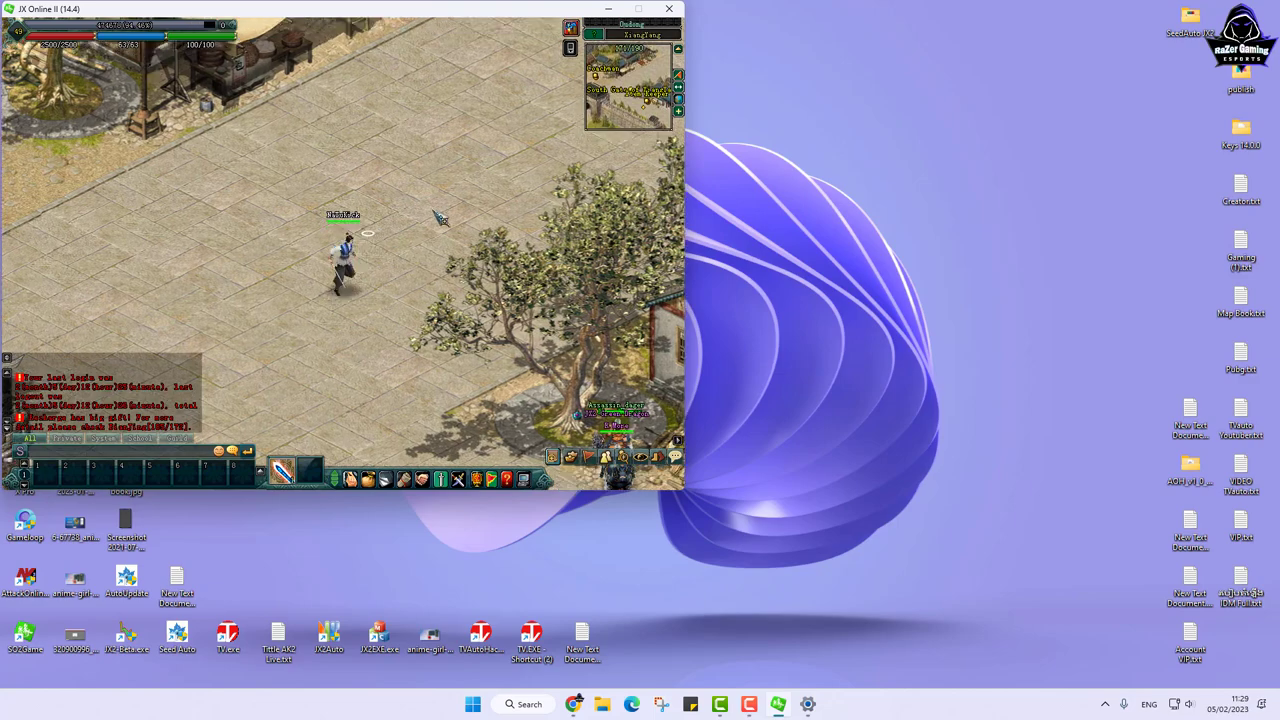
pyautogui.click(533, 199)
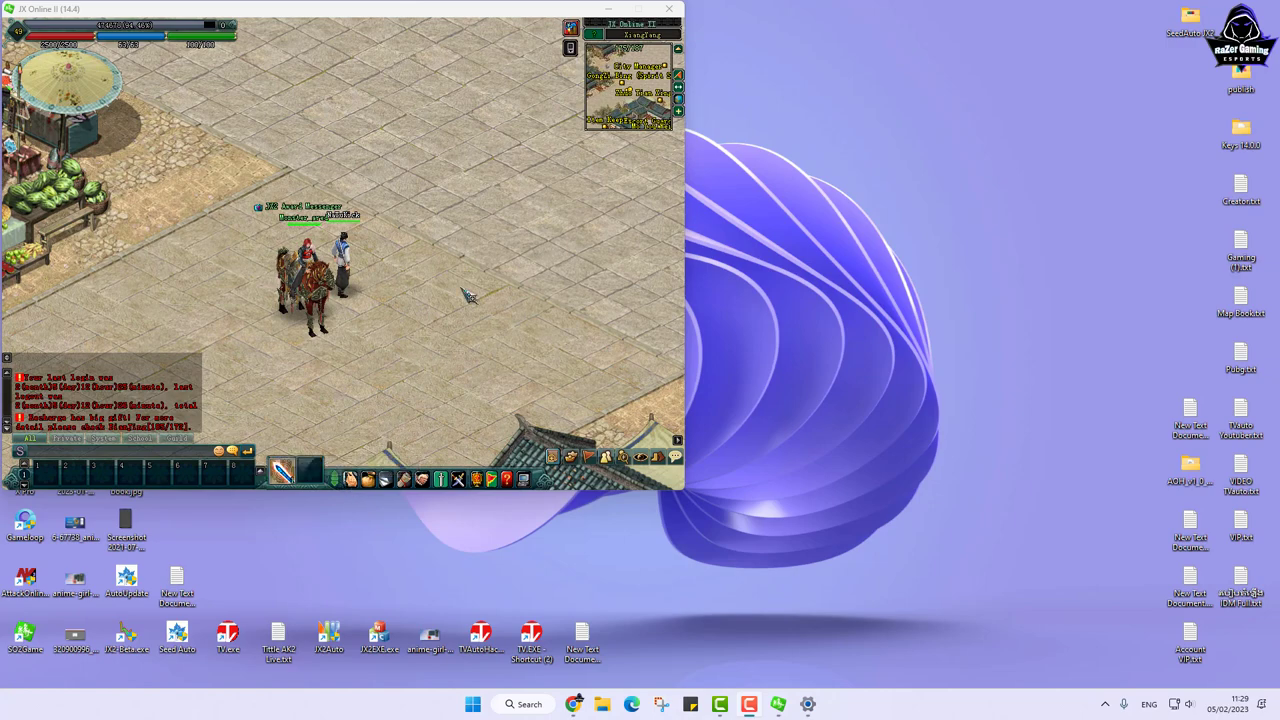
pyautogui.click(400, 197)
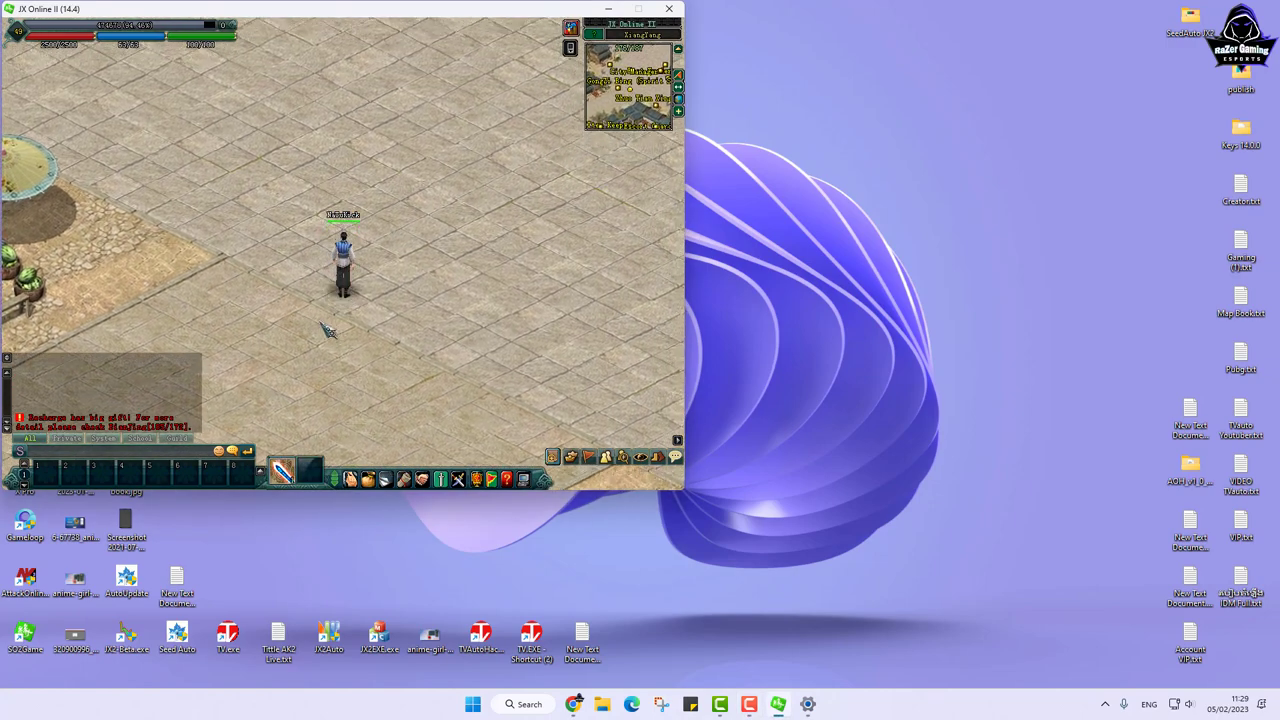
pyautogui.click(434, 246)
pyautogui.click(299, 216)
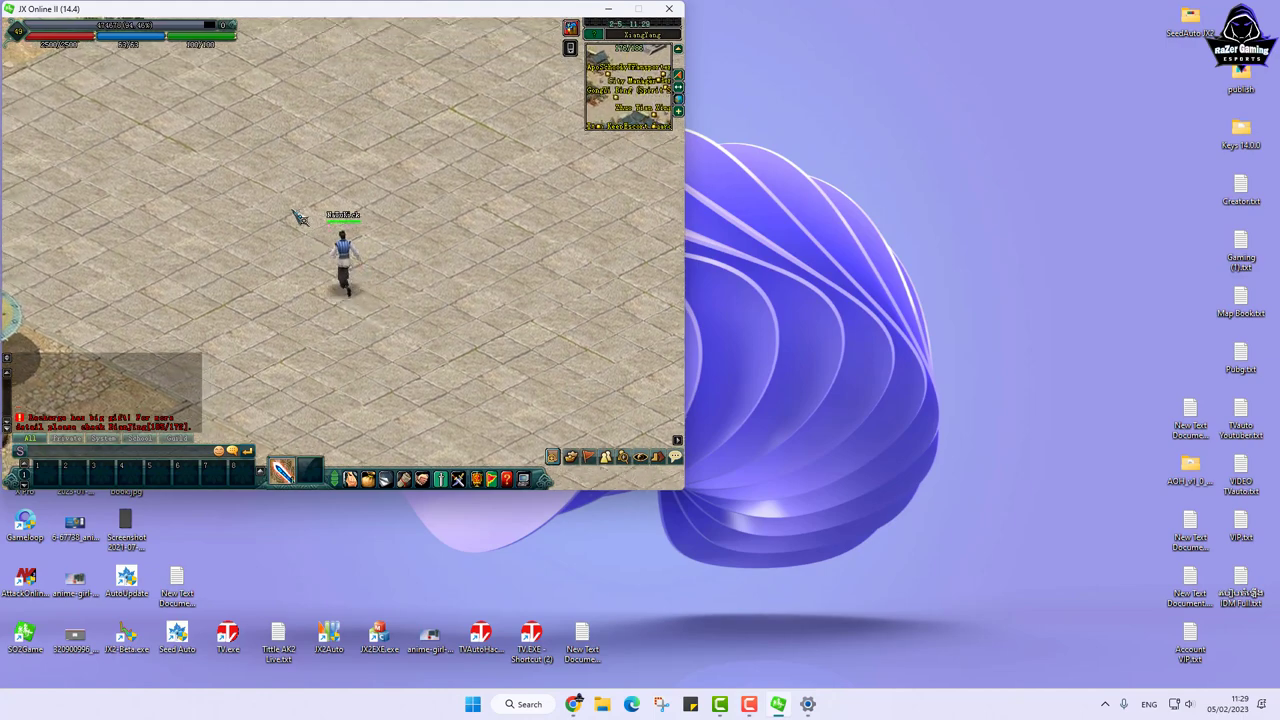
pyautogui.click(385, 207)
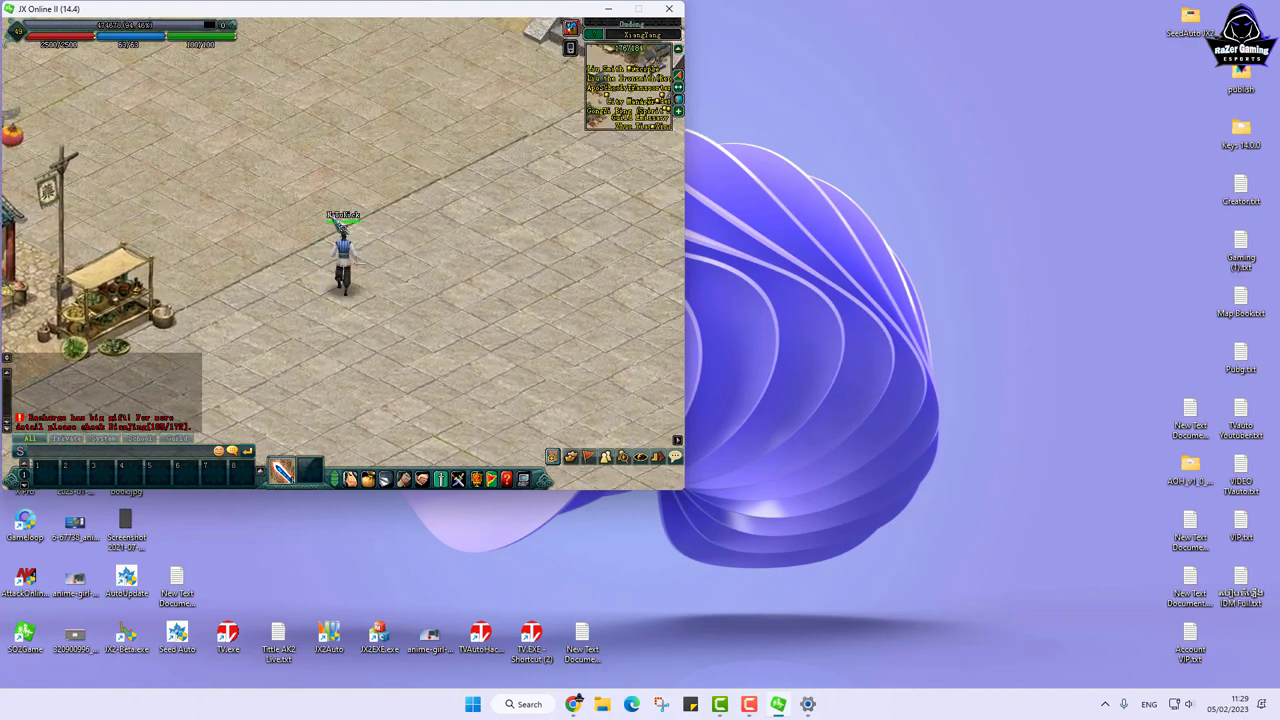
pyautogui.click(300, 220)
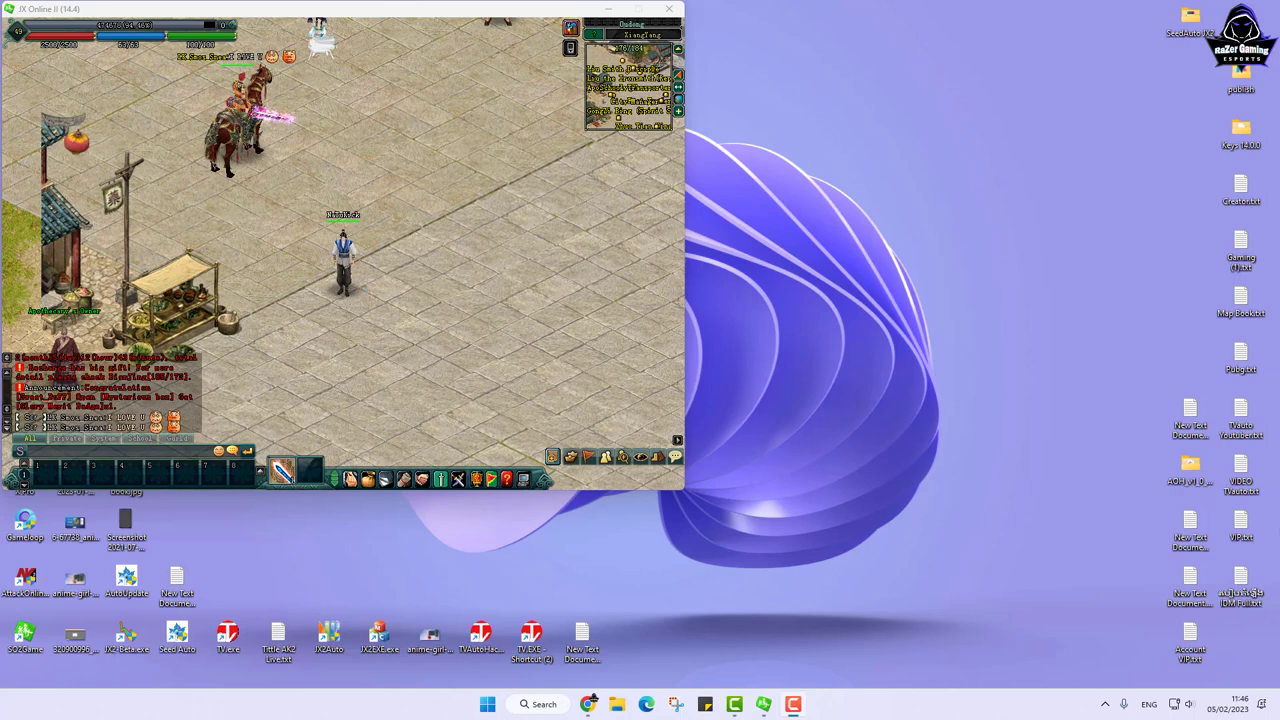
# Step: Switch to Chrome and look through VPN Gate's relay server list for alternative servers by country and MS-SSTP support
pyautogui.moveTo(1175, 706)
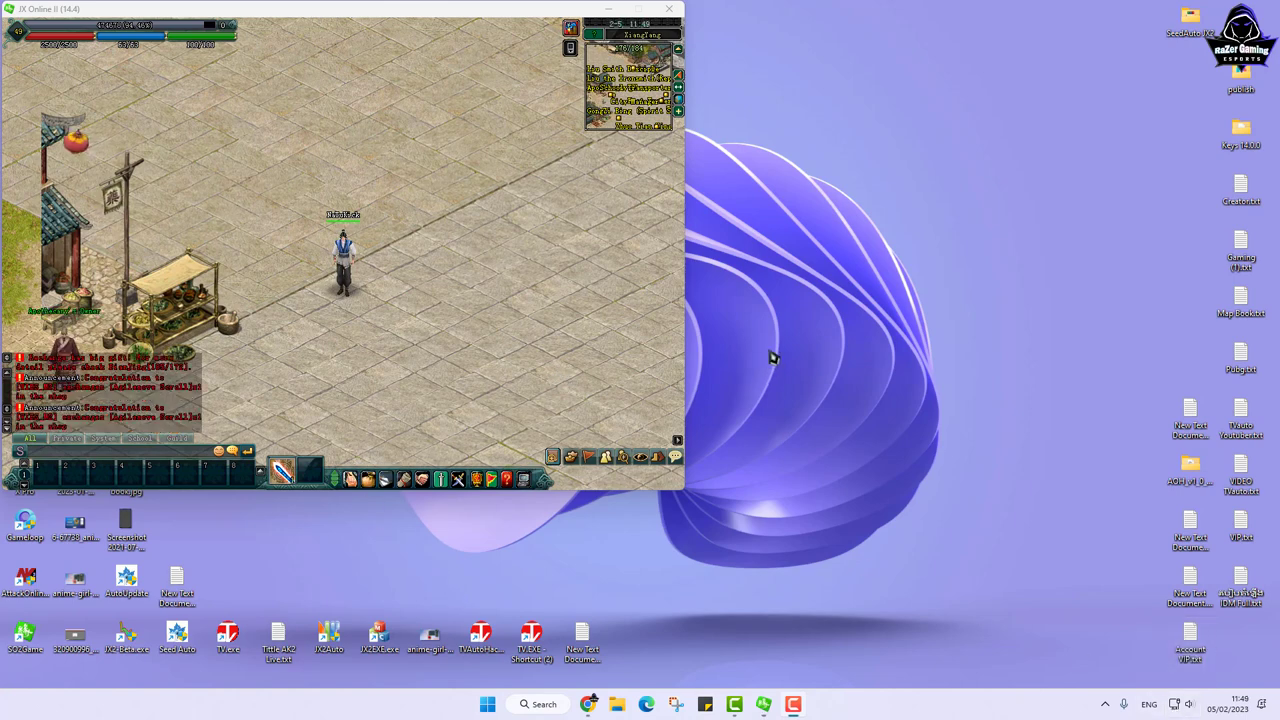
pyautogui.click(588, 704)
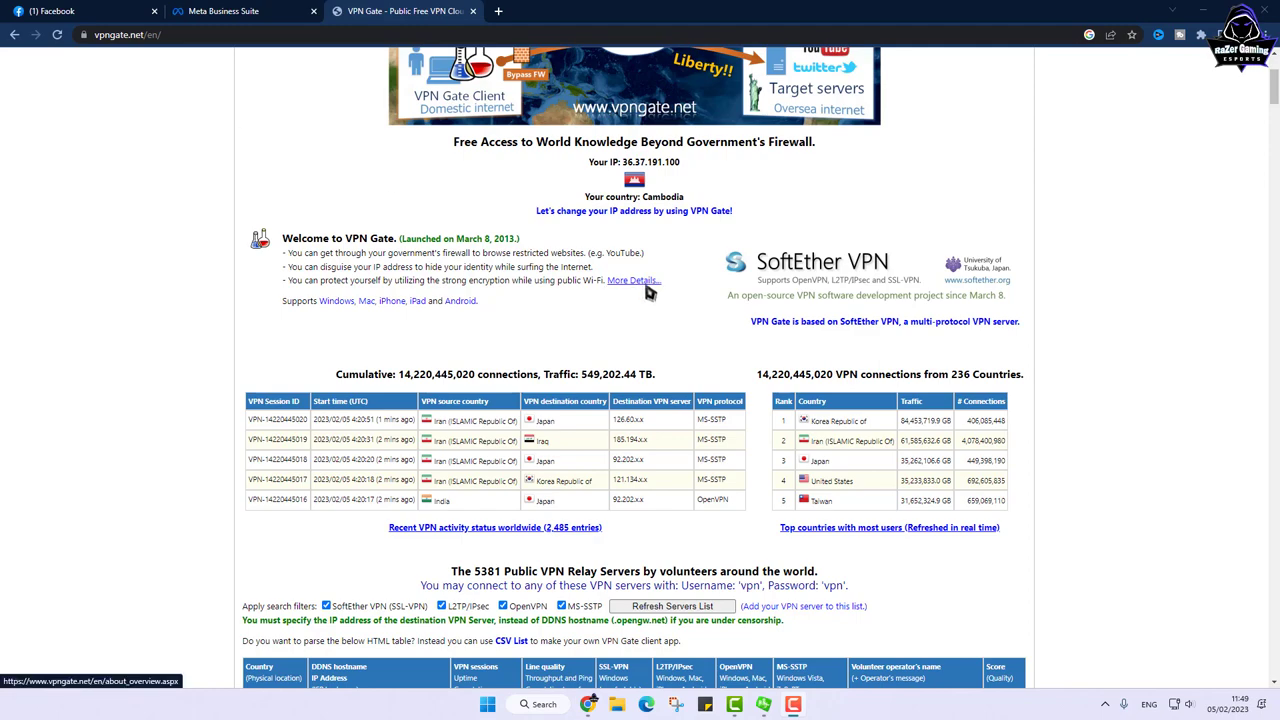
pyautogui.scroll(-3, 727, 371)
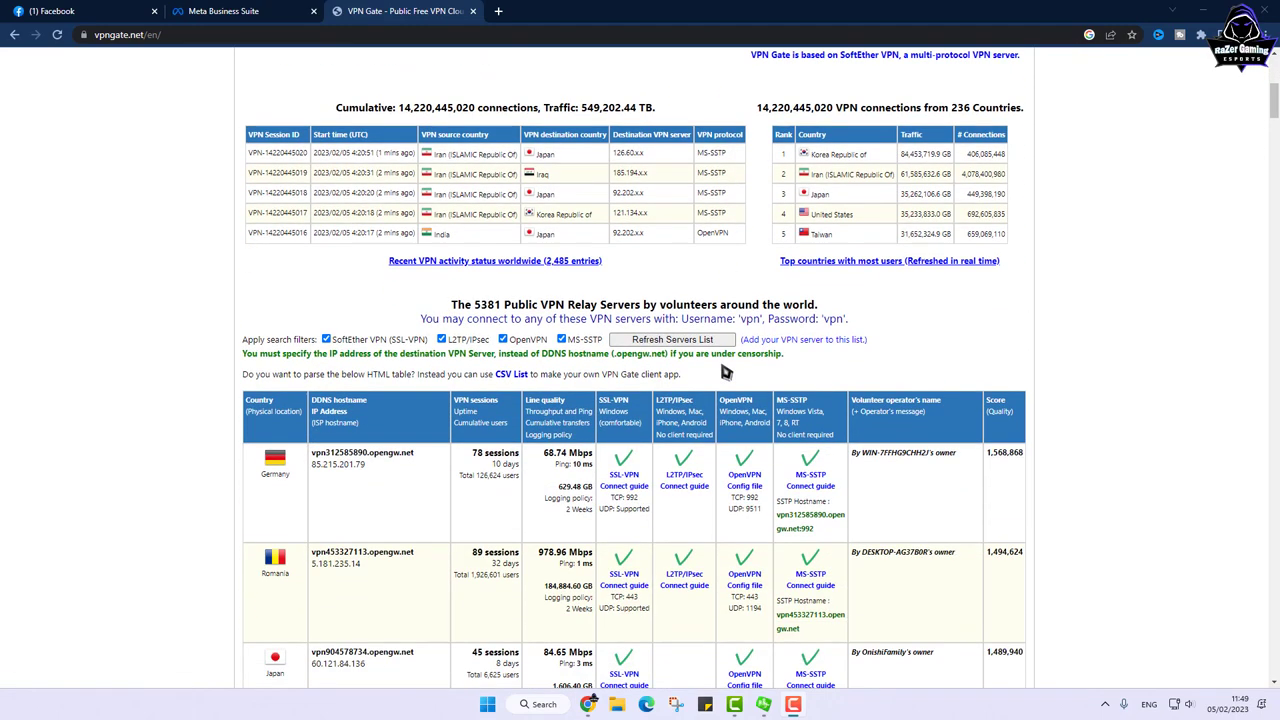
pyautogui.scroll(-15, 727, 371)
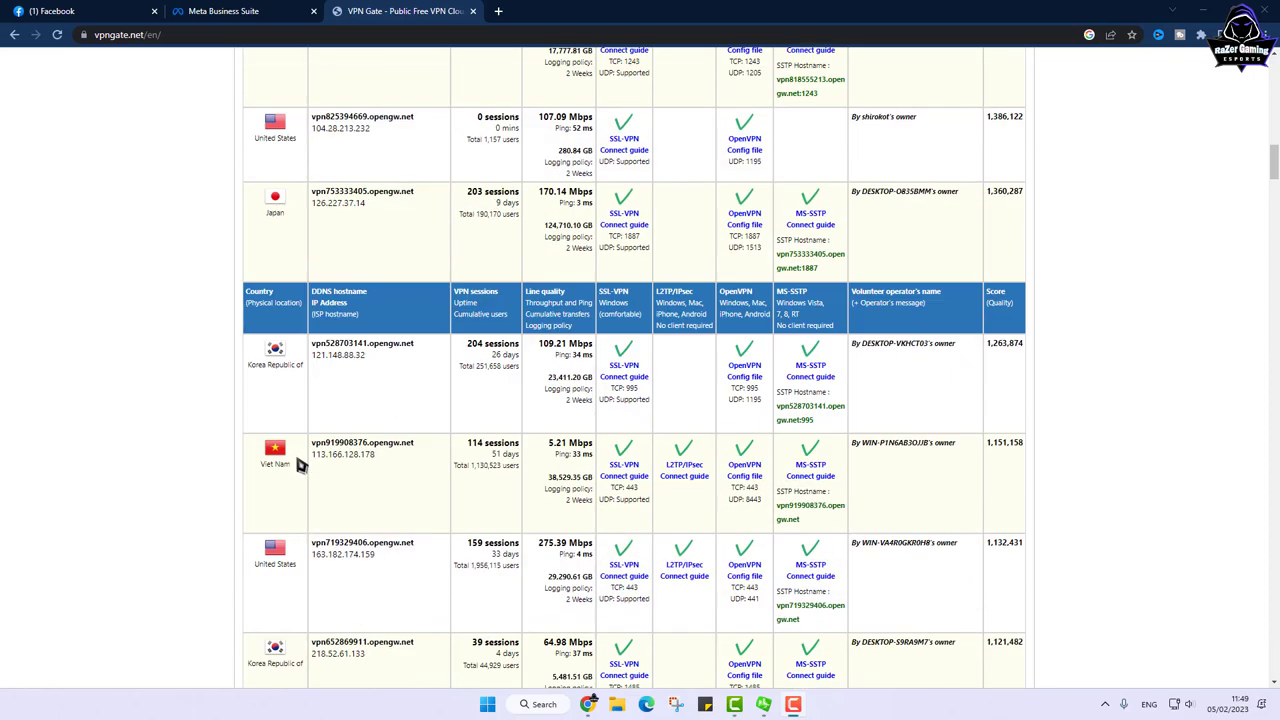
pyautogui.scroll(-15, 303, 460)
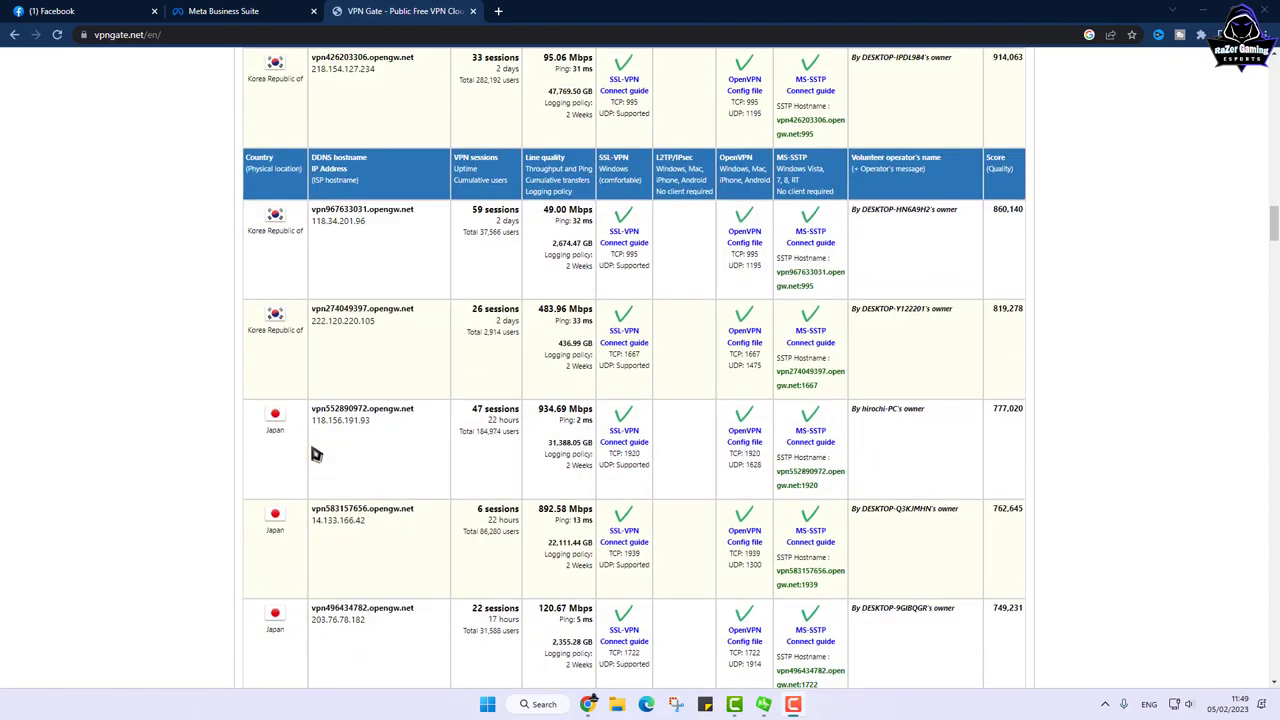
pyautogui.scroll(-15, 315, 455)
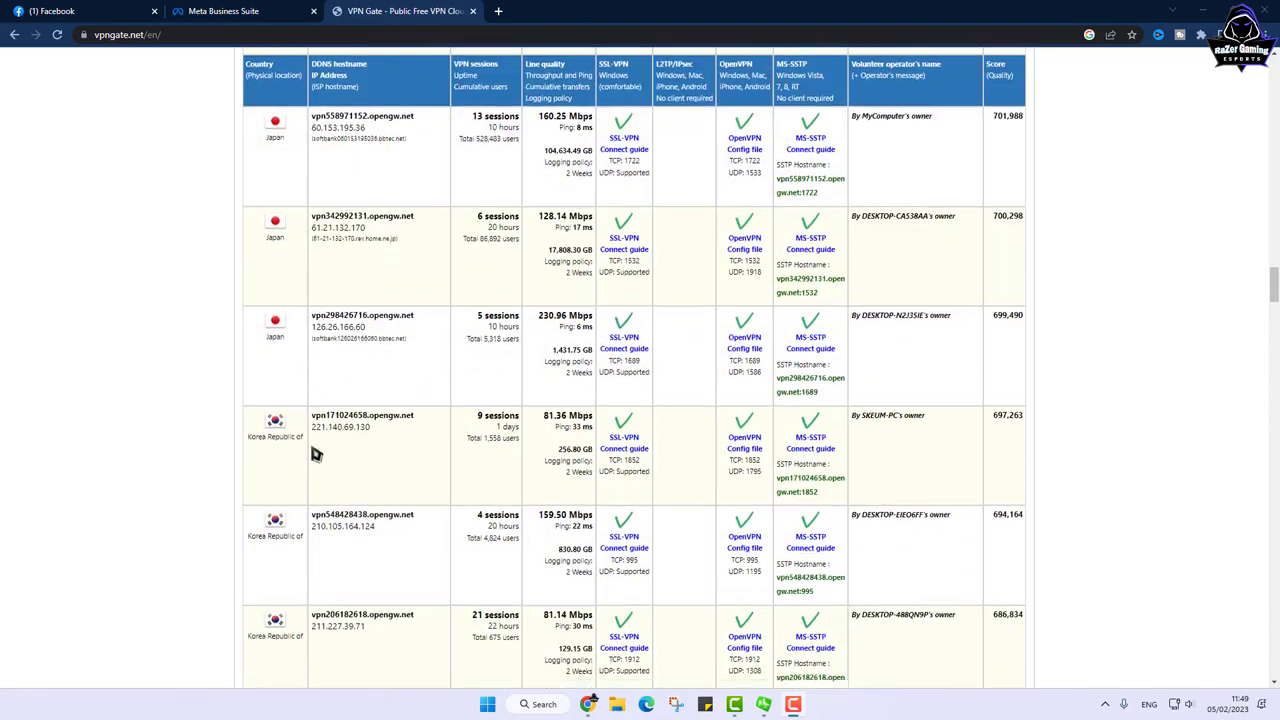
pyautogui.scroll(-15, 315, 455)
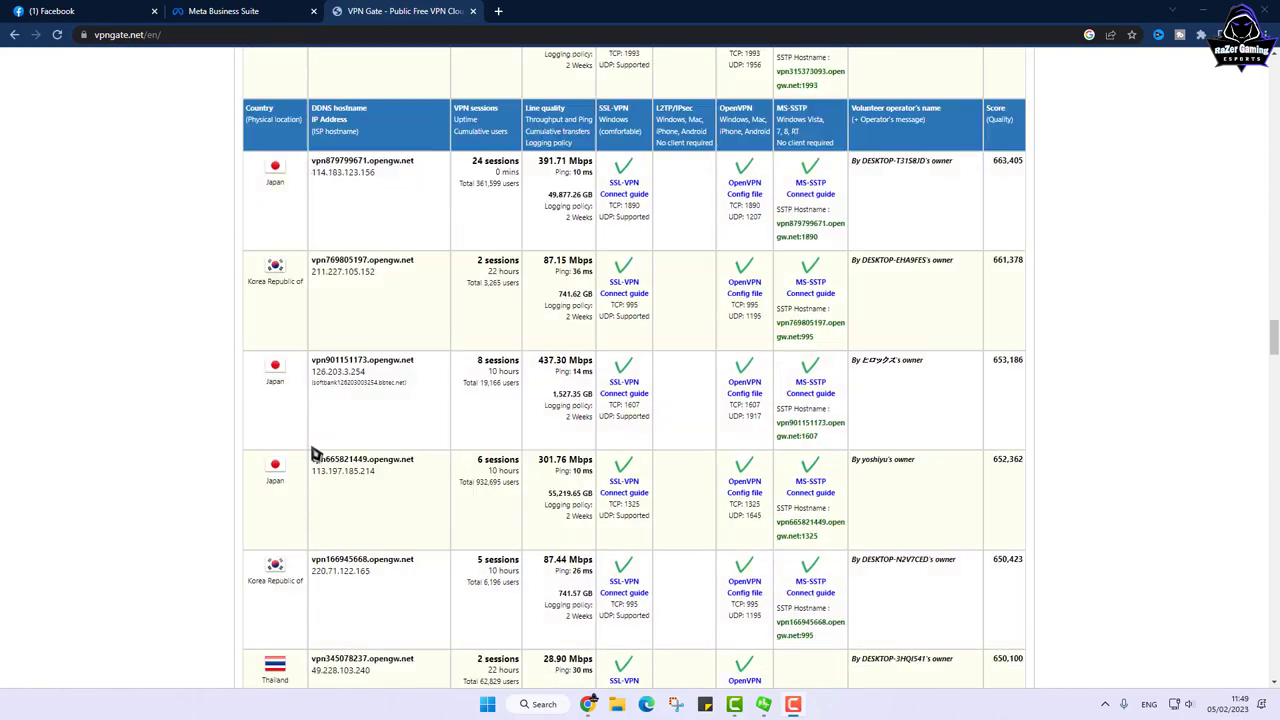
pyautogui.scroll(-15, 315, 455)
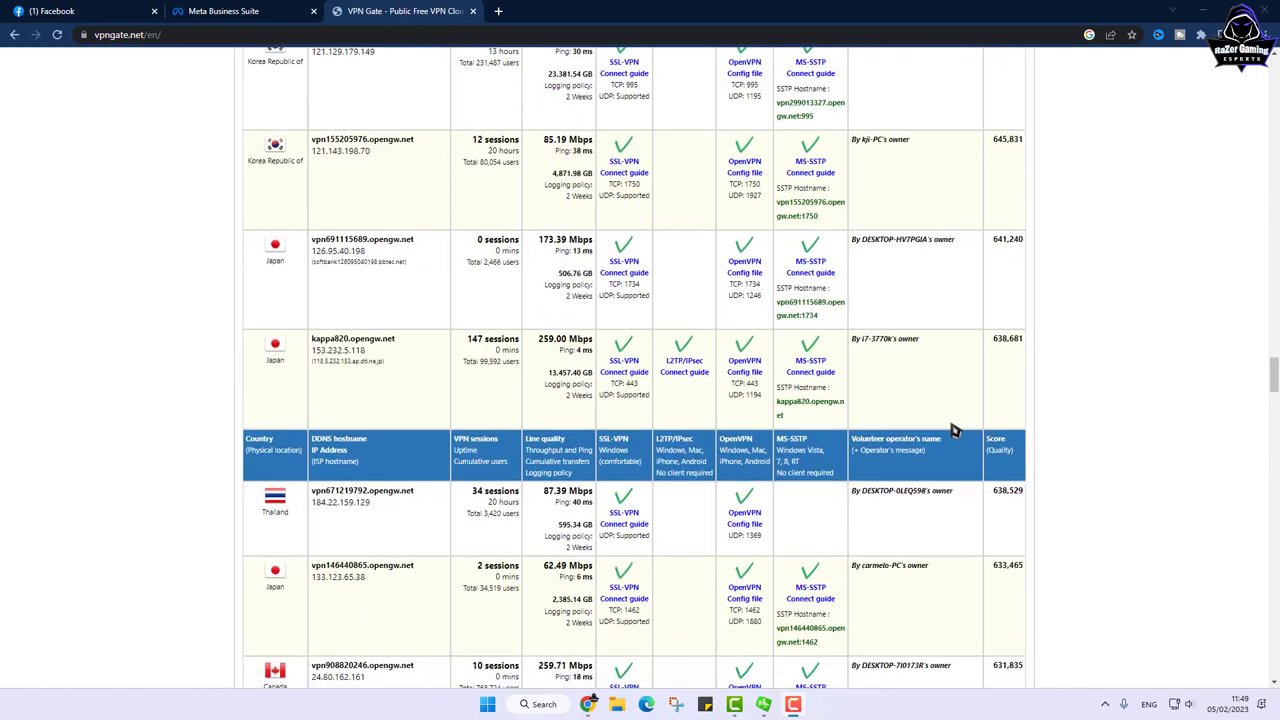
pyautogui.scroll(-5, 953, 430)
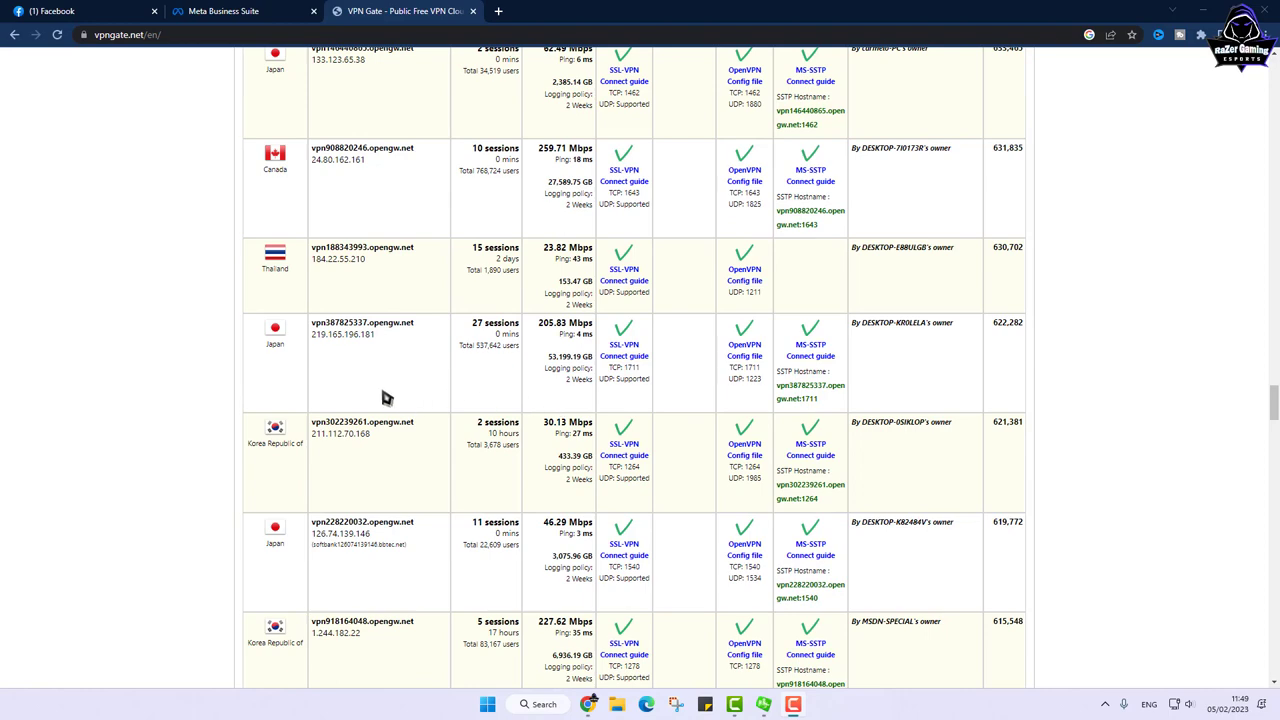
pyautogui.scroll(2, 386, 398)
pyautogui.scroll(2, 836, 371)
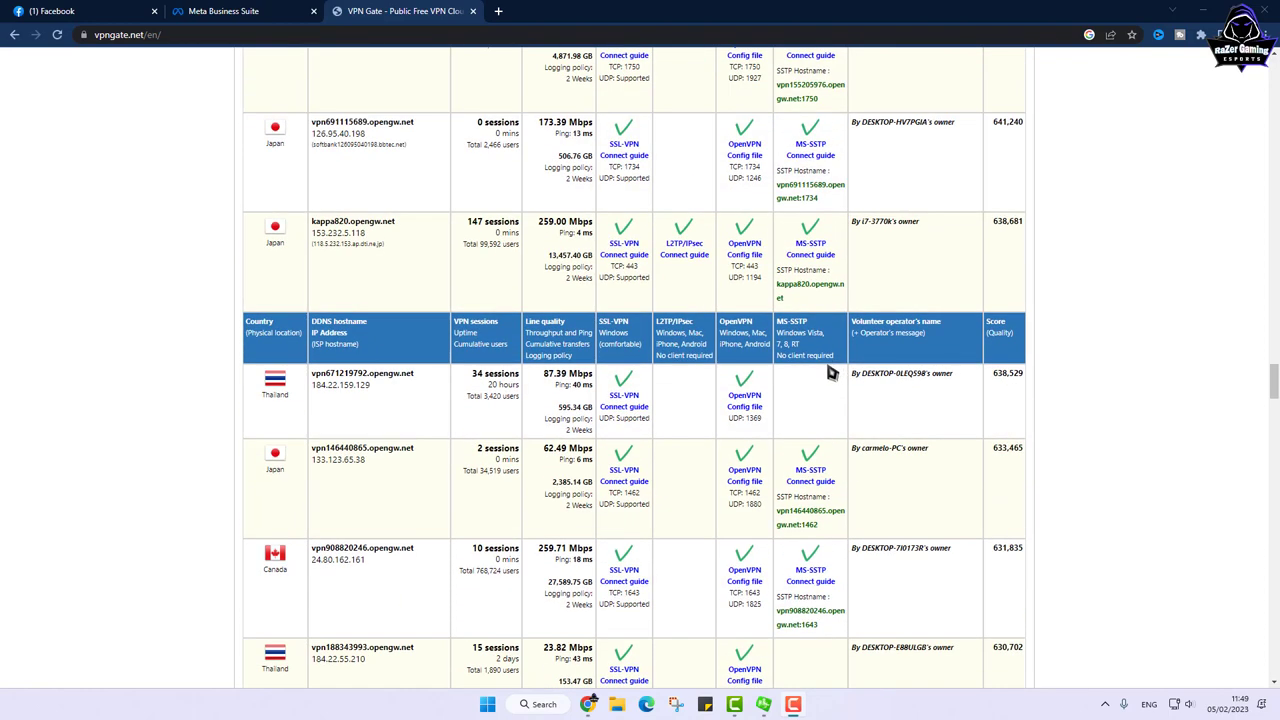
pyautogui.scroll(2, 828, 372)
pyautogui.scroll(6, 752, 388)
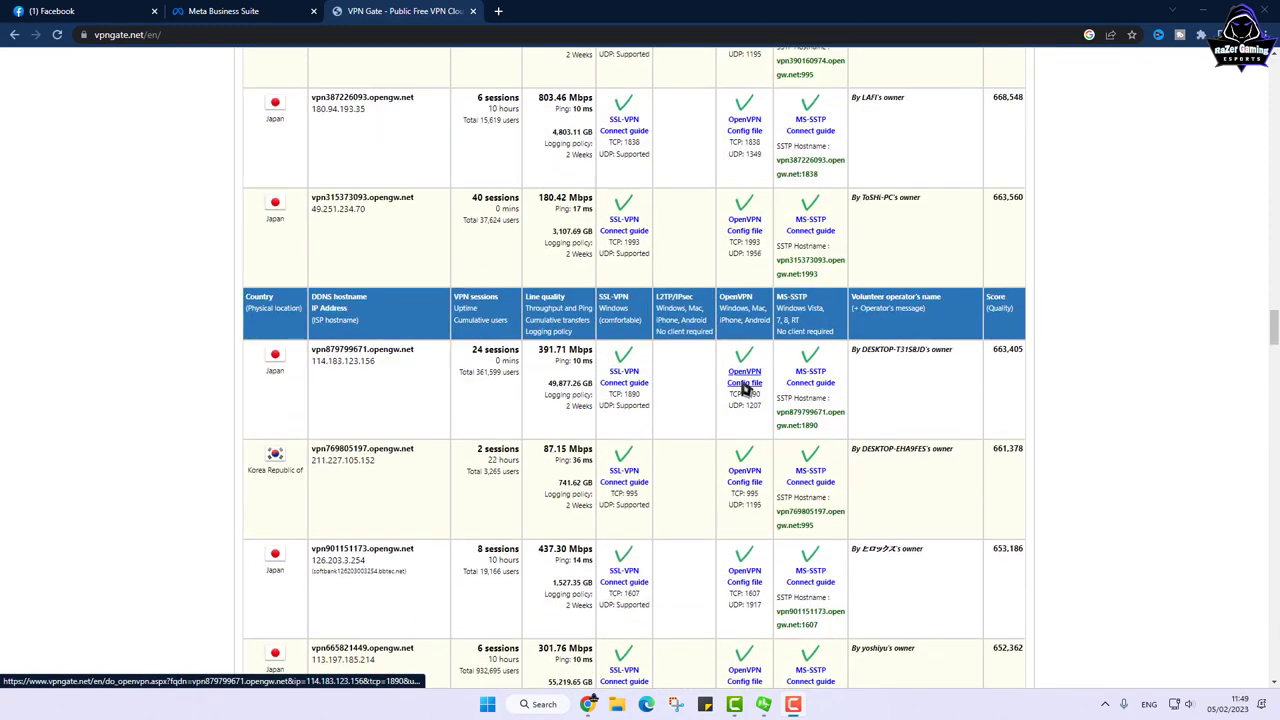
# Step: Highlight the ping and SSTP hostname of the Japanese server vpn879799671, and the SSTP hostname of vpn298426716, to compare candidate servers
pyautogui.moveTo(597, 362); pyautogui.dragTo(551, 370)
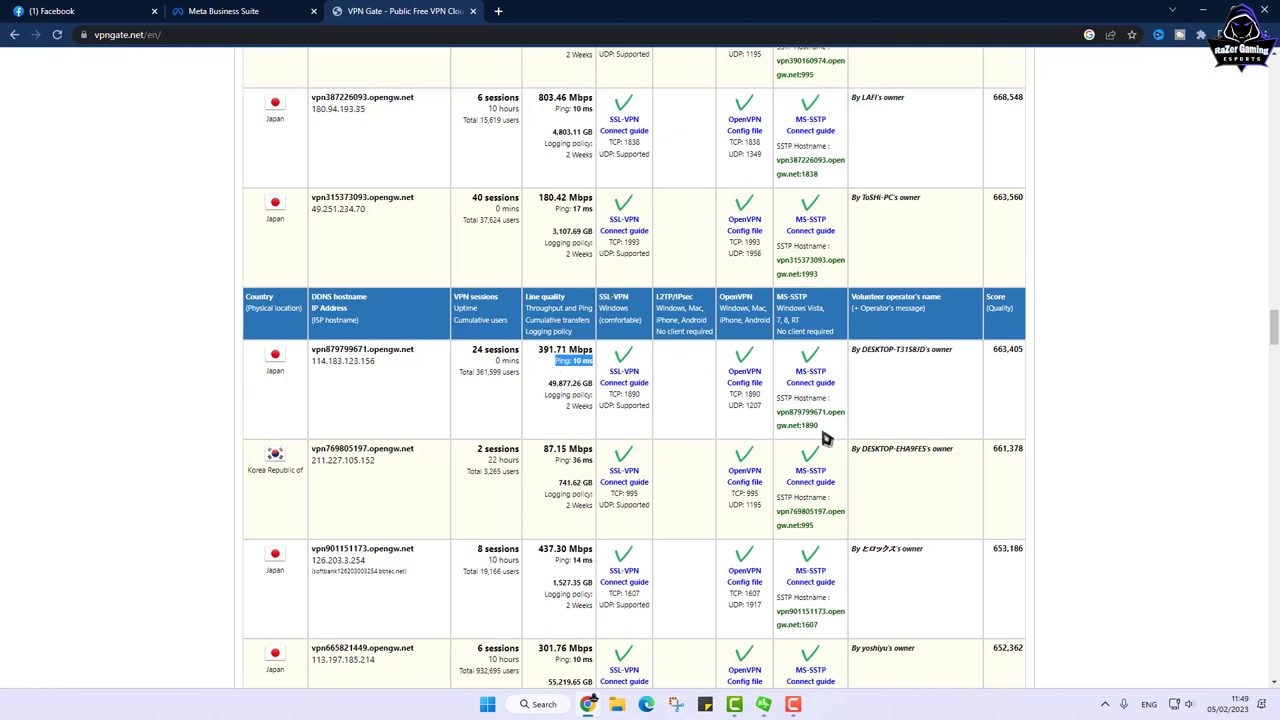
pyautogui.moveTo(827, 438); pyautogui.dragTo(789, 420)
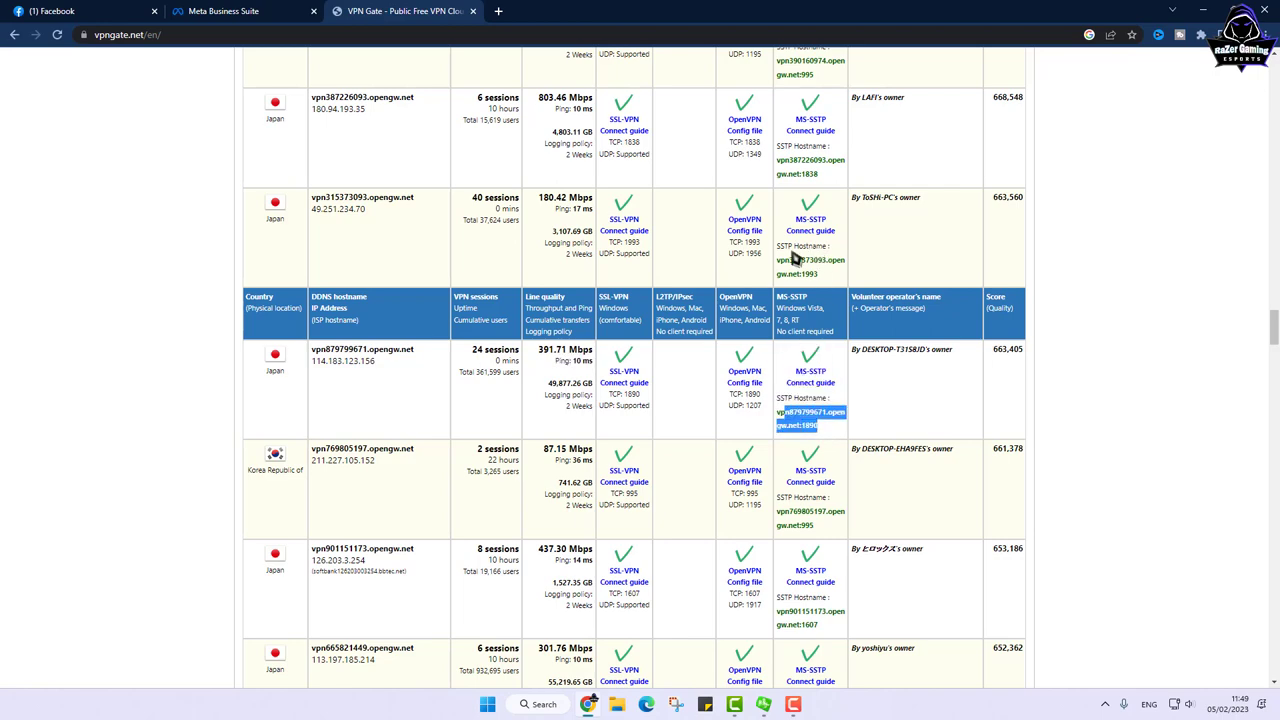
pyautogui.scroll(1, 800, 300)
pyautogui.scroll(3, 800, 312)
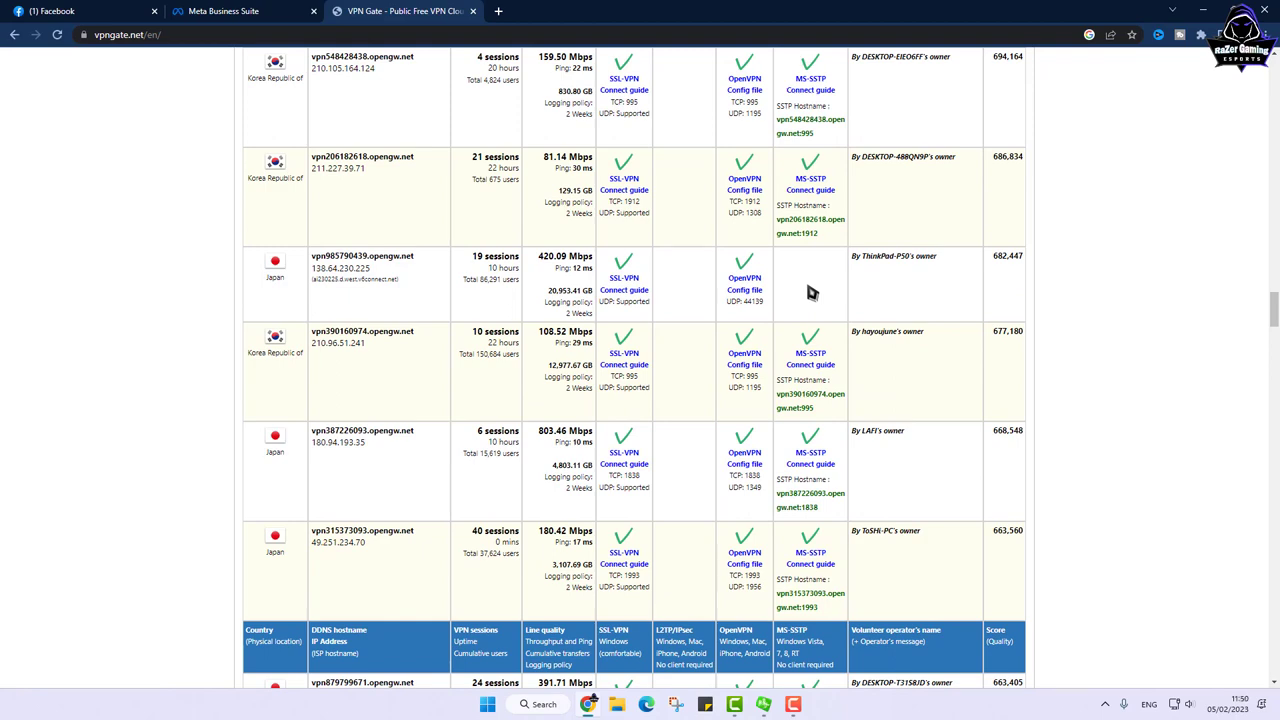
pyautogui.scroll(3, 812, 295)
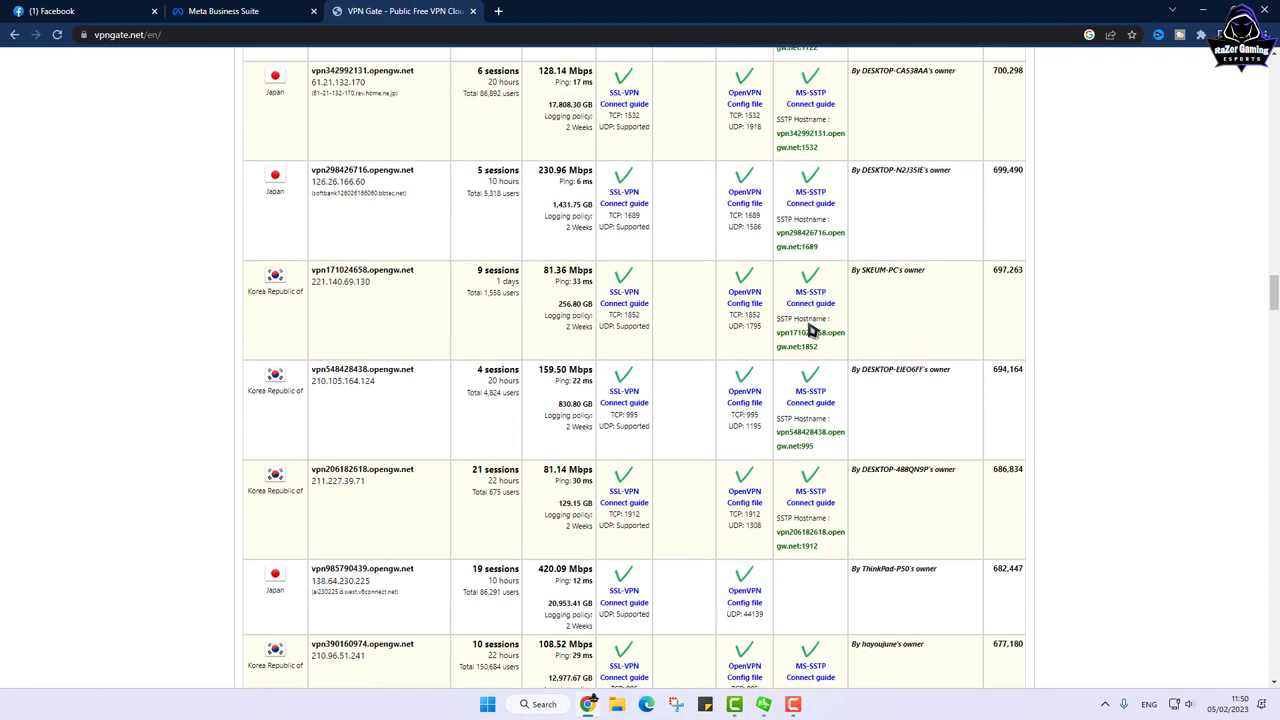
pyautogui.moveTo(823, 273); pyautogui.dragTo(787, 258)
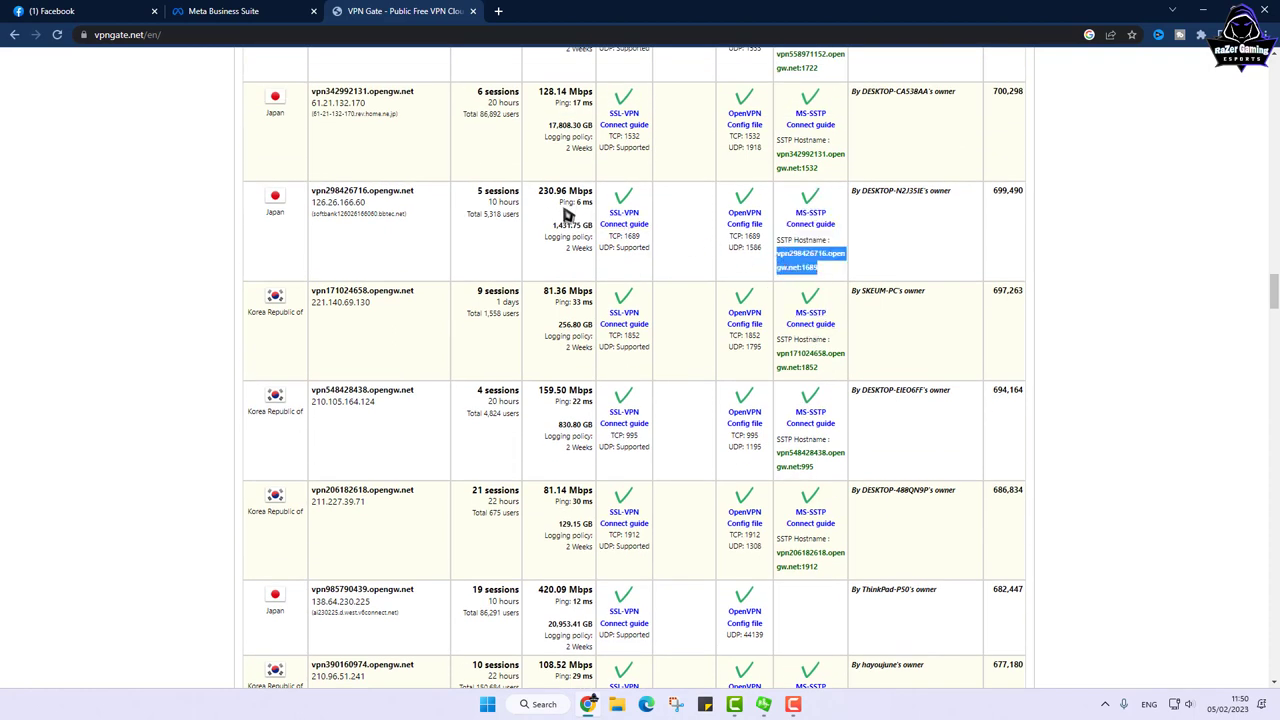
# Step: Examine the higher-scored relay servers in the VPN Gate list for country, ping, line speed and SSTP hostname
pyautogui.scroll(1, 846, 263)
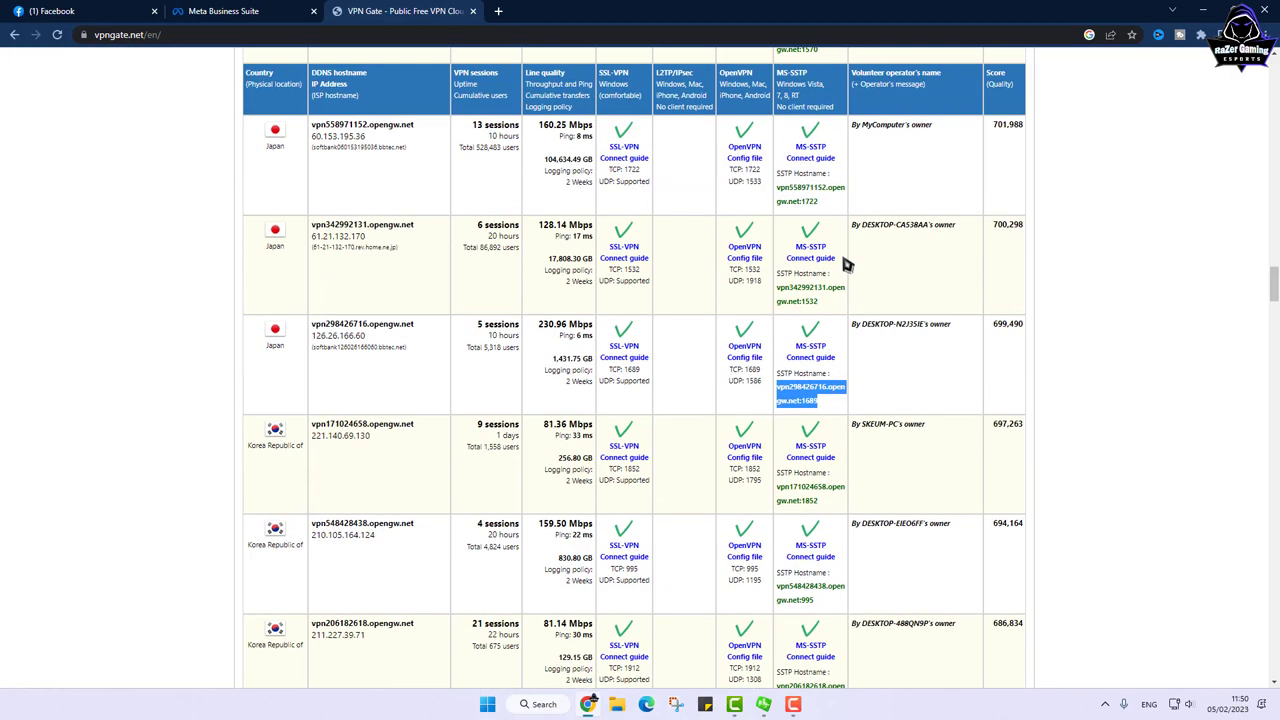
pyautogui.scroll(2, 846, 263)
pyautogui.scroll(2, 752, 288)
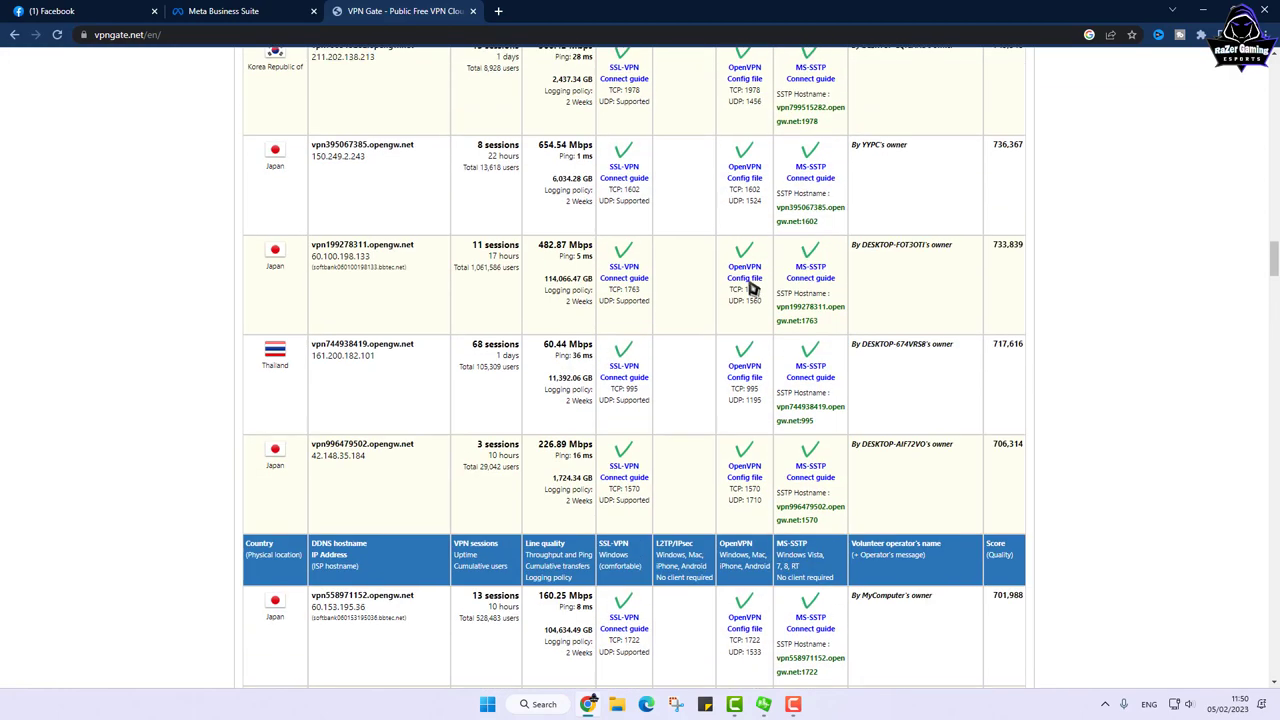
pyautogui.scroll(2, 752, 288)
pyautogui.scroll(-1, 751, 286)
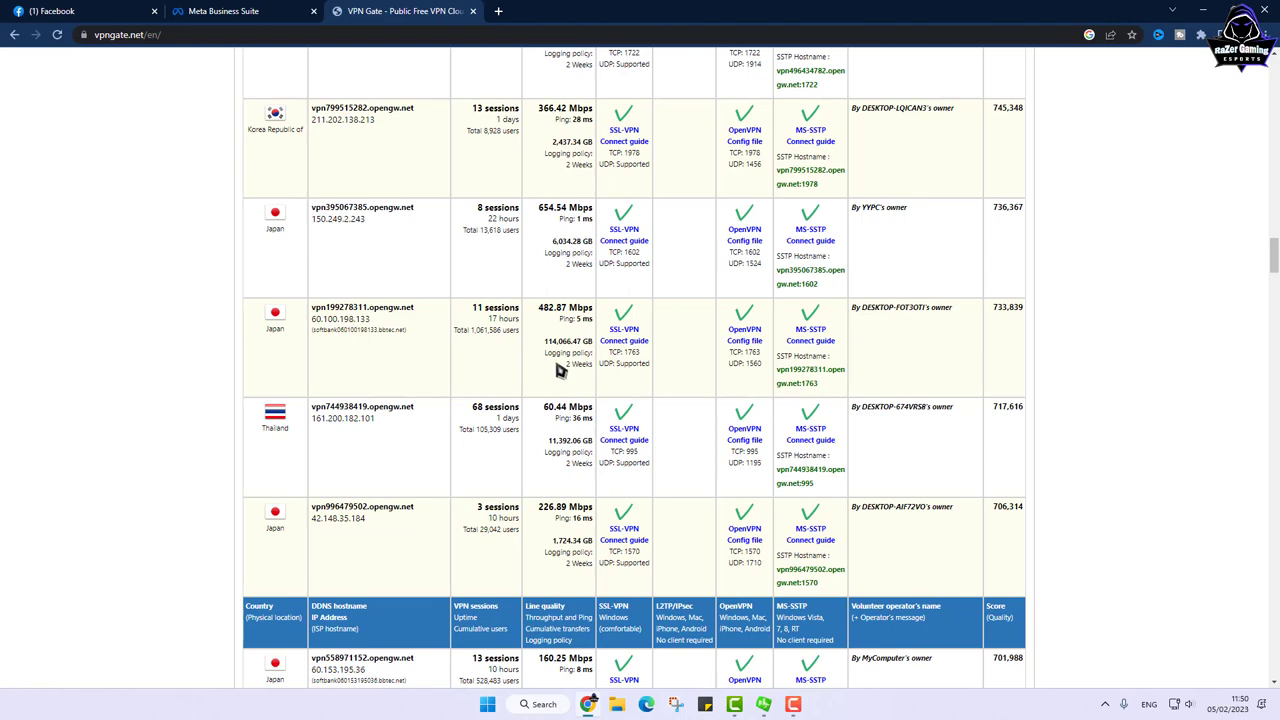
pyautogui.scroll(3, 563, 371)
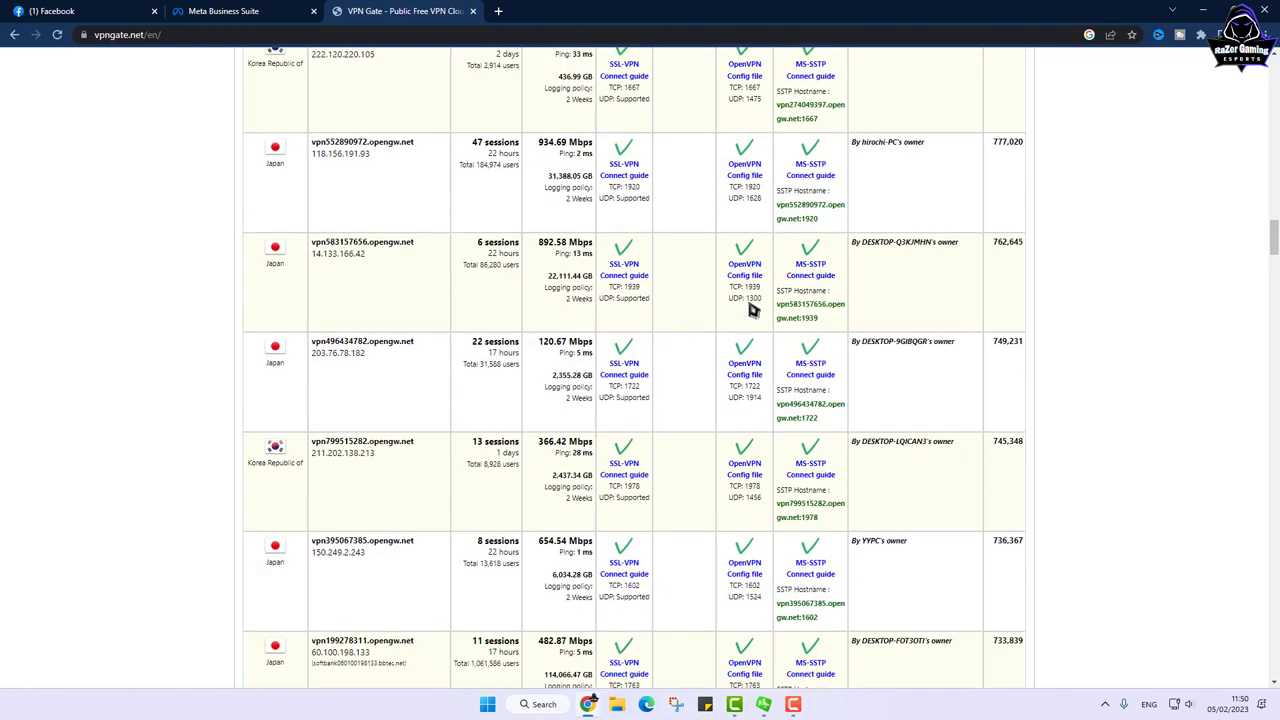